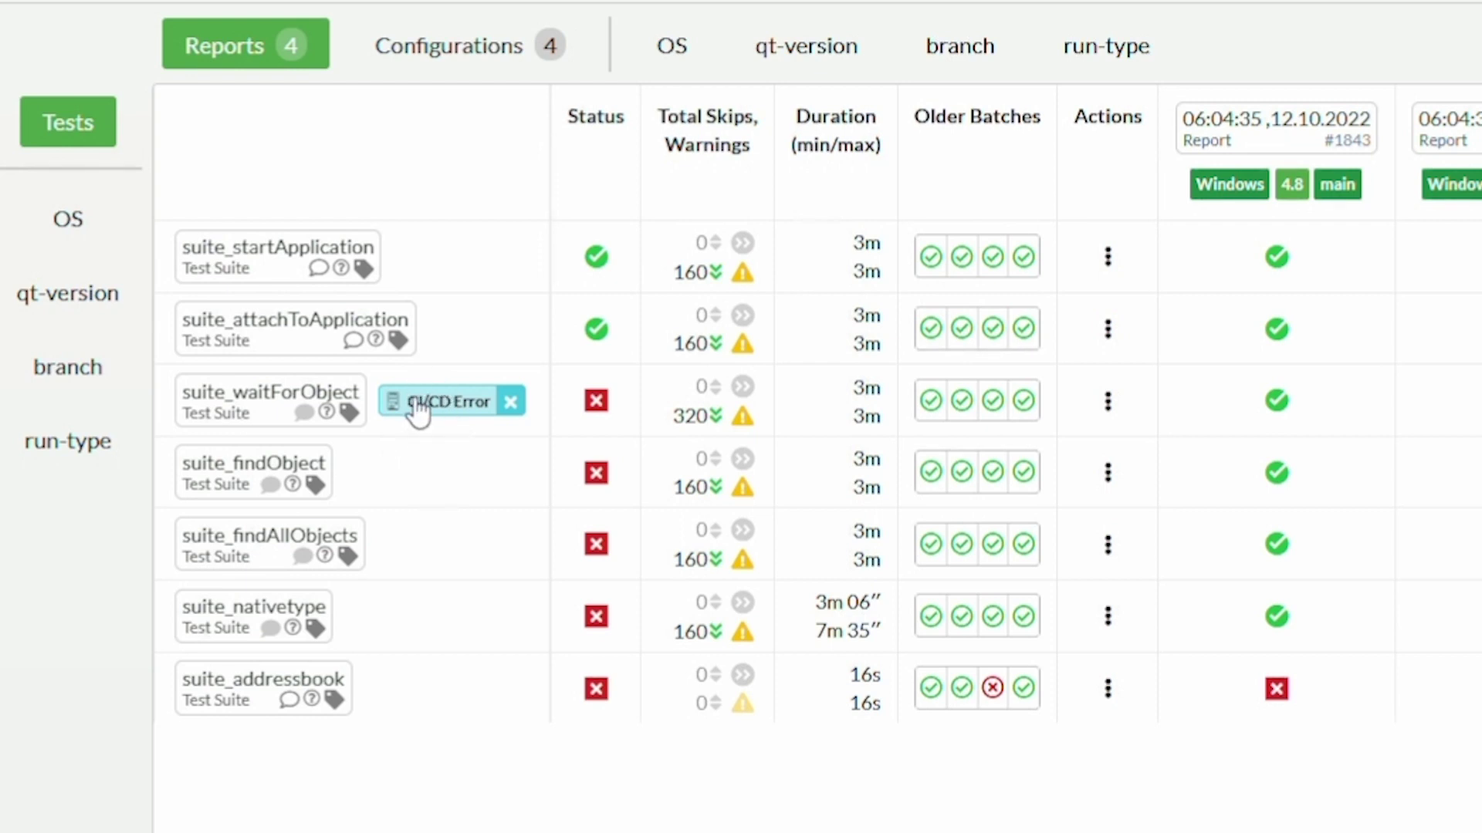
- Choose an AUT Error annotation for suite_findObject, limited to reports labeled OS=Windows, qt-version=6.0 and run-type=1
mouse_move(413, 399)
left_click(315, 485)
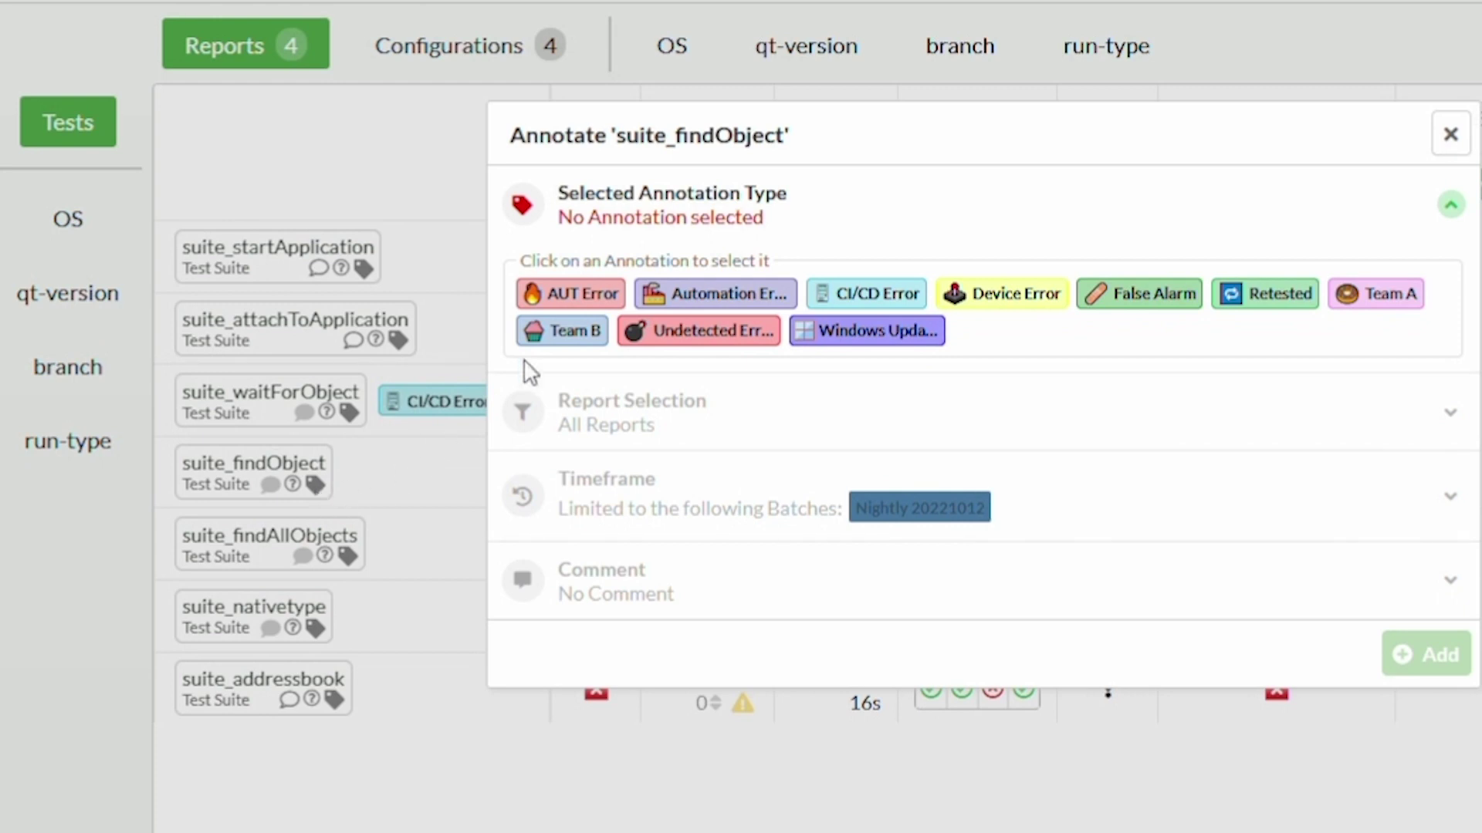
left_click(575, 297)
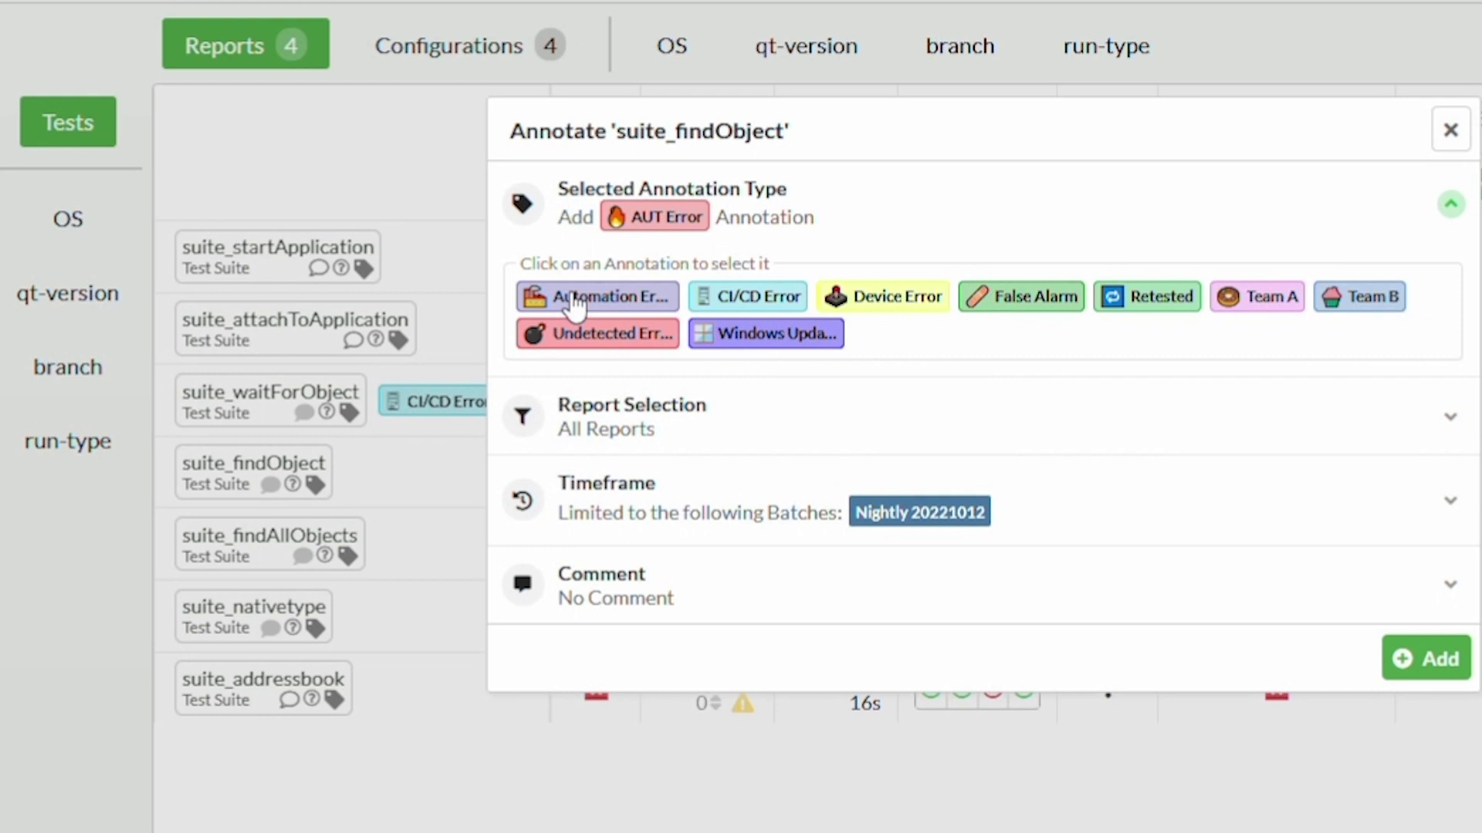
left_click(615, 427)
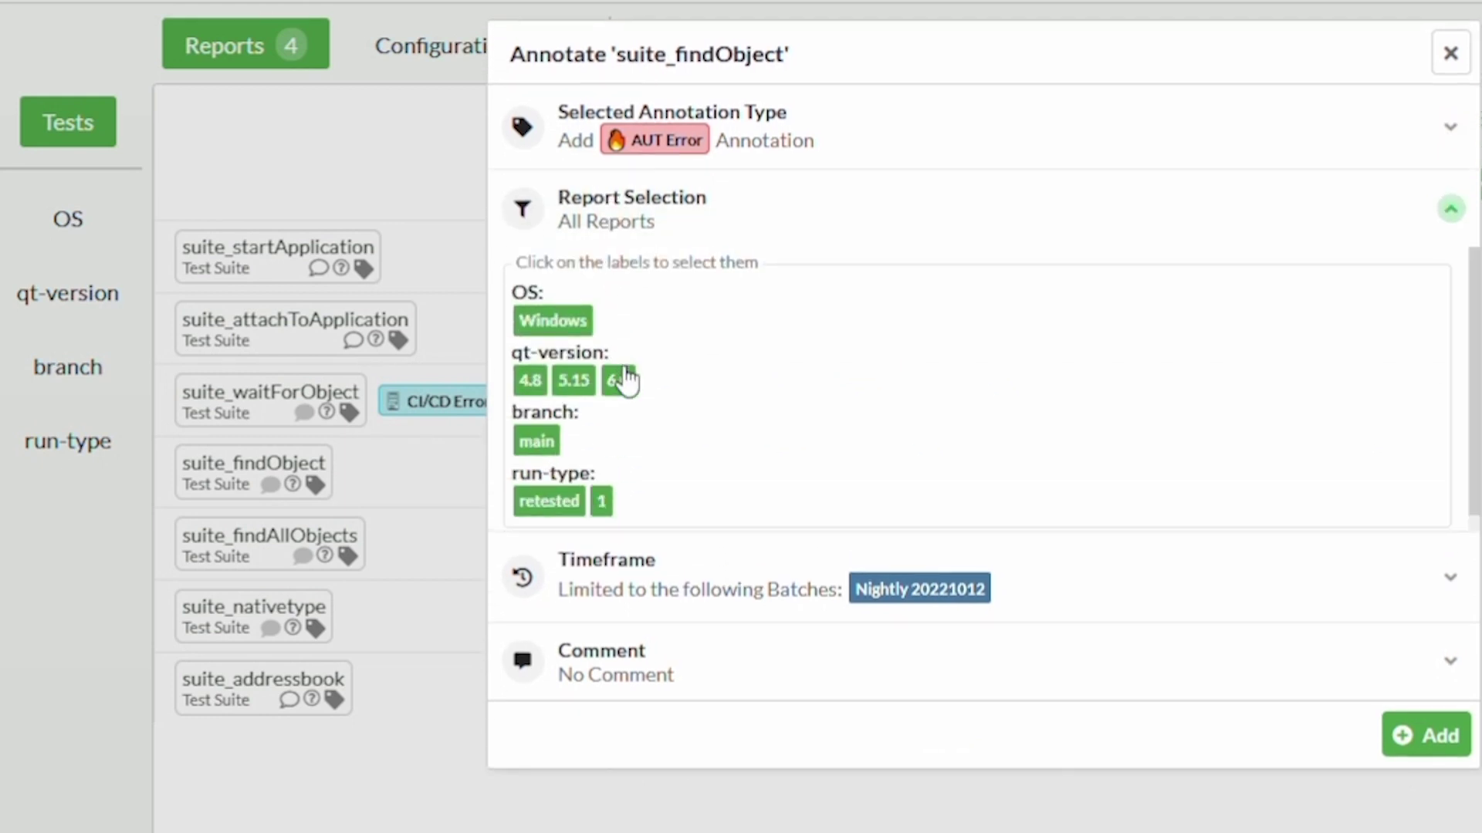
left_click(575, 324)
left_click(617, 350)
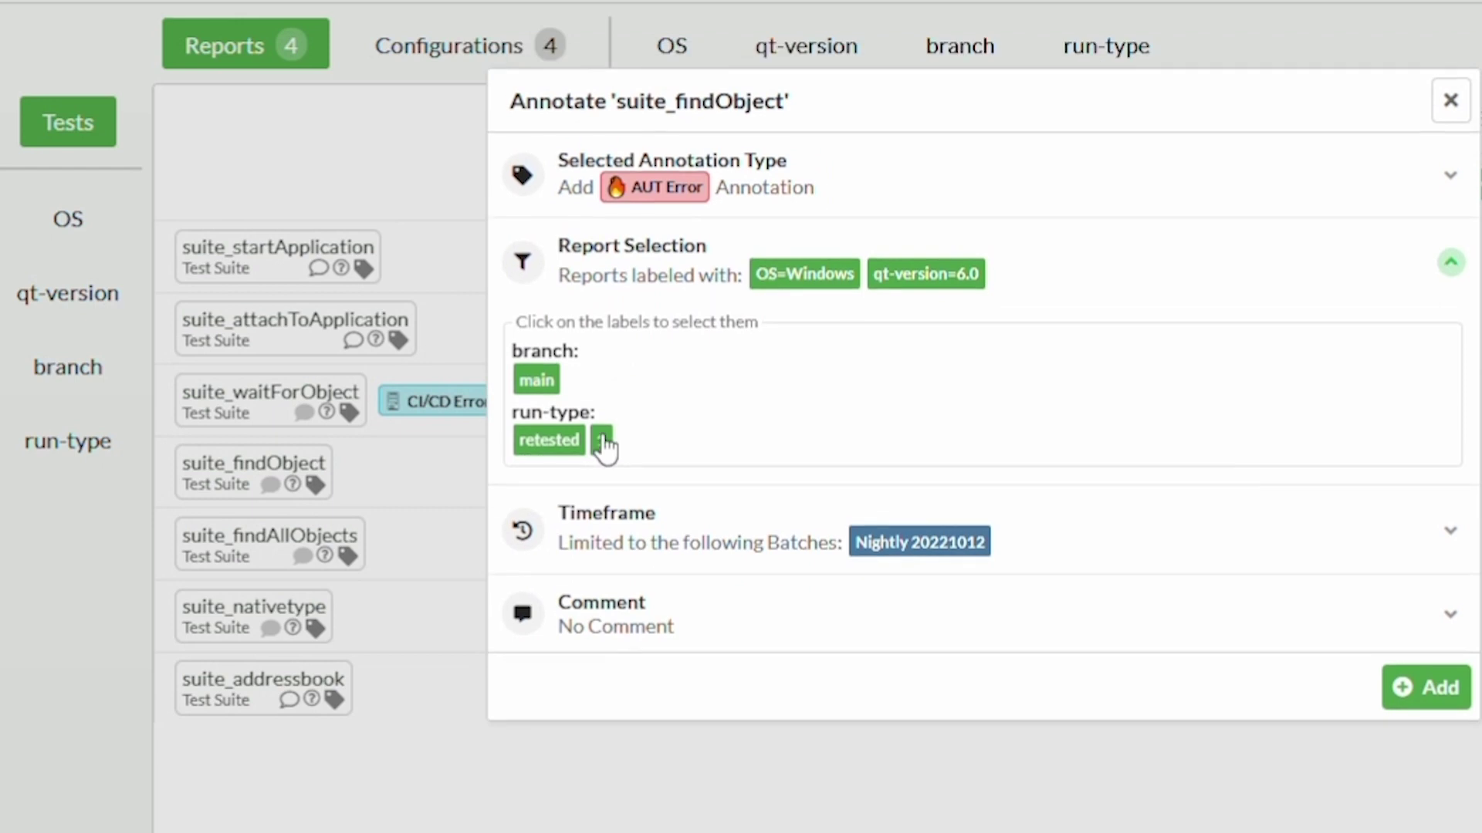
left_click(602, 441)
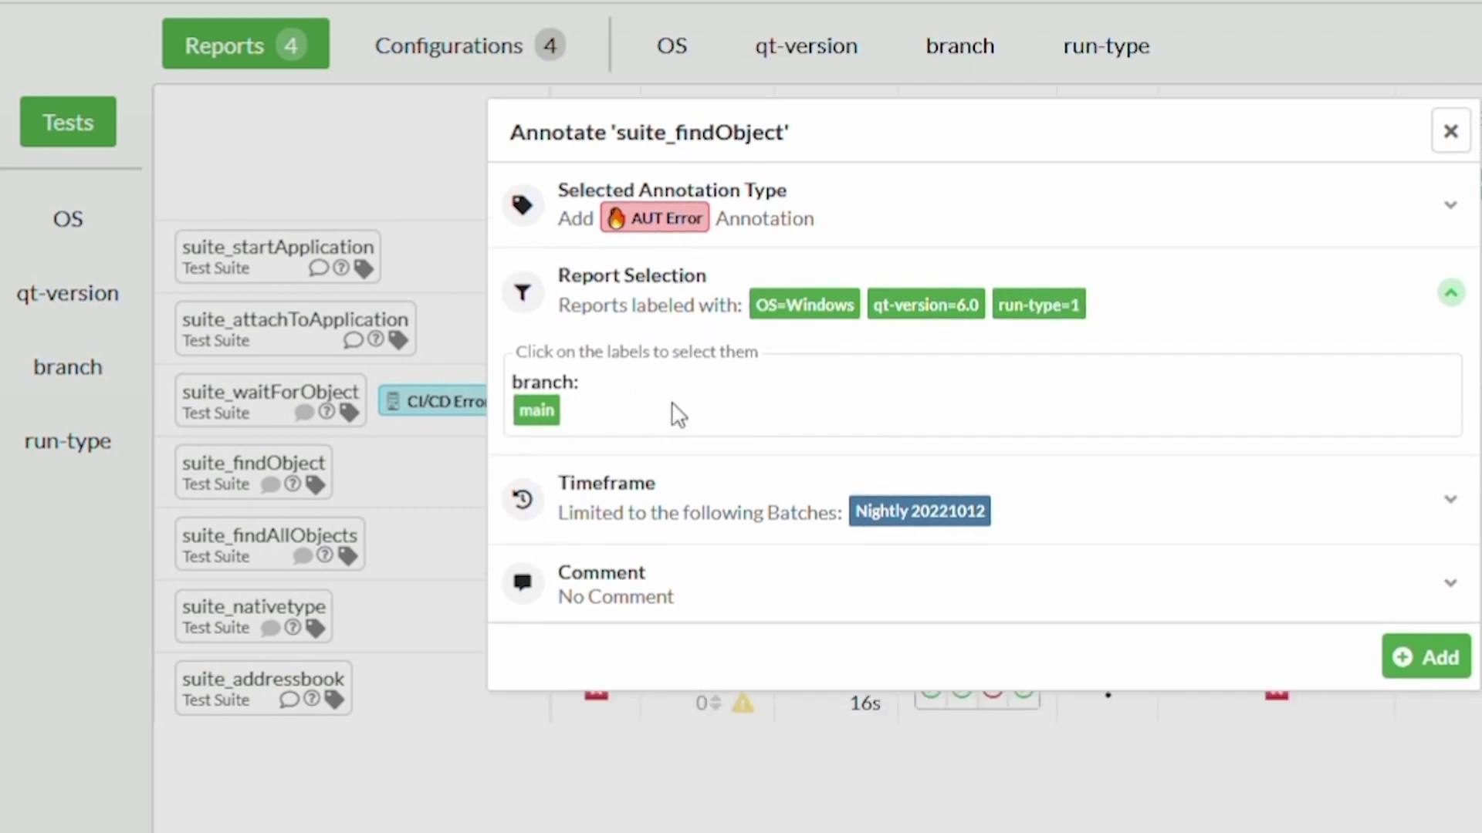
- Comment the annotation with "This seems to be caused by commit xyz." and add it to suite_findObject
left_click(619, 586)
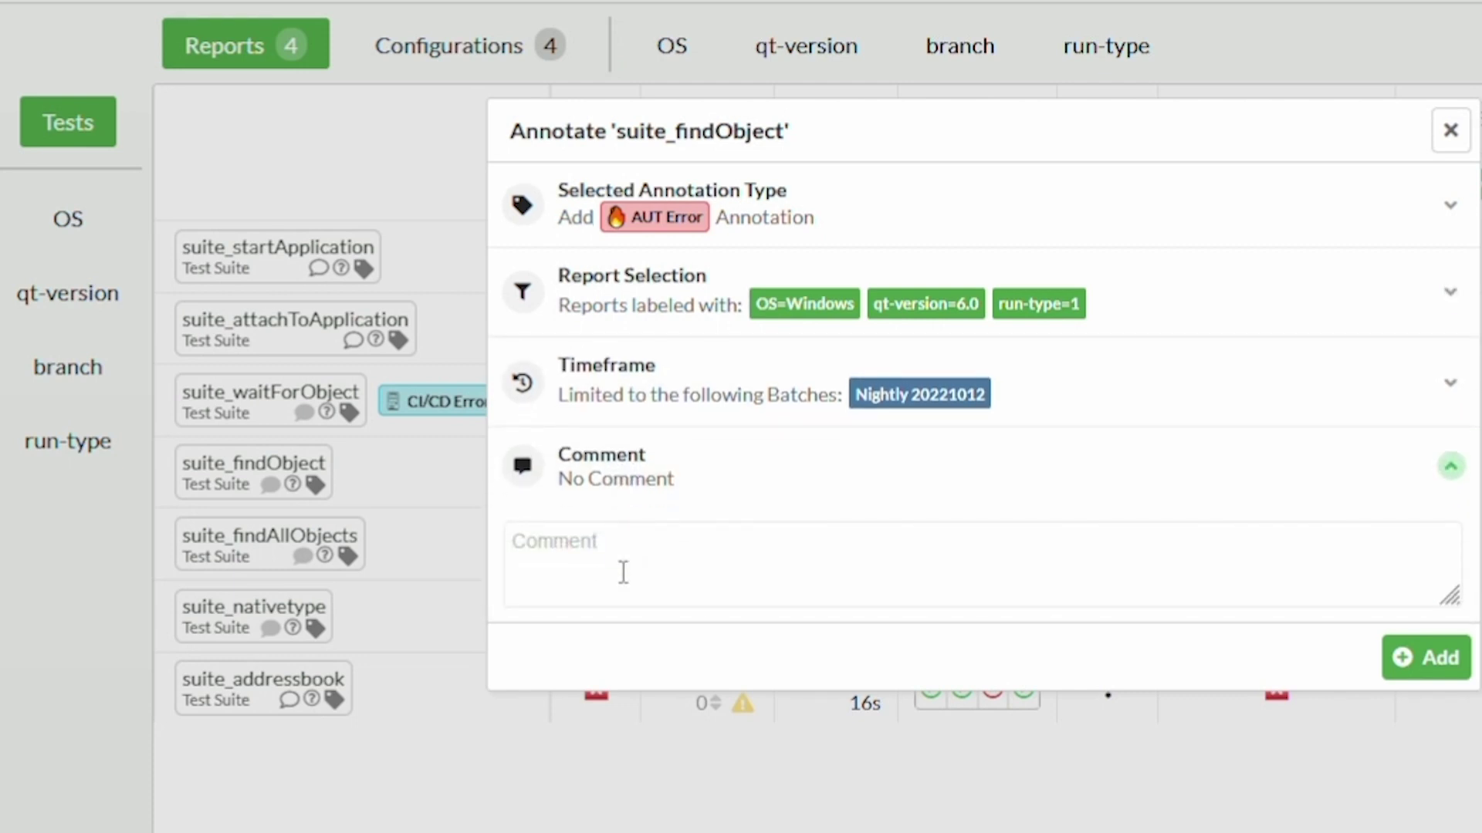
left_click(631, 559)
type("Th")
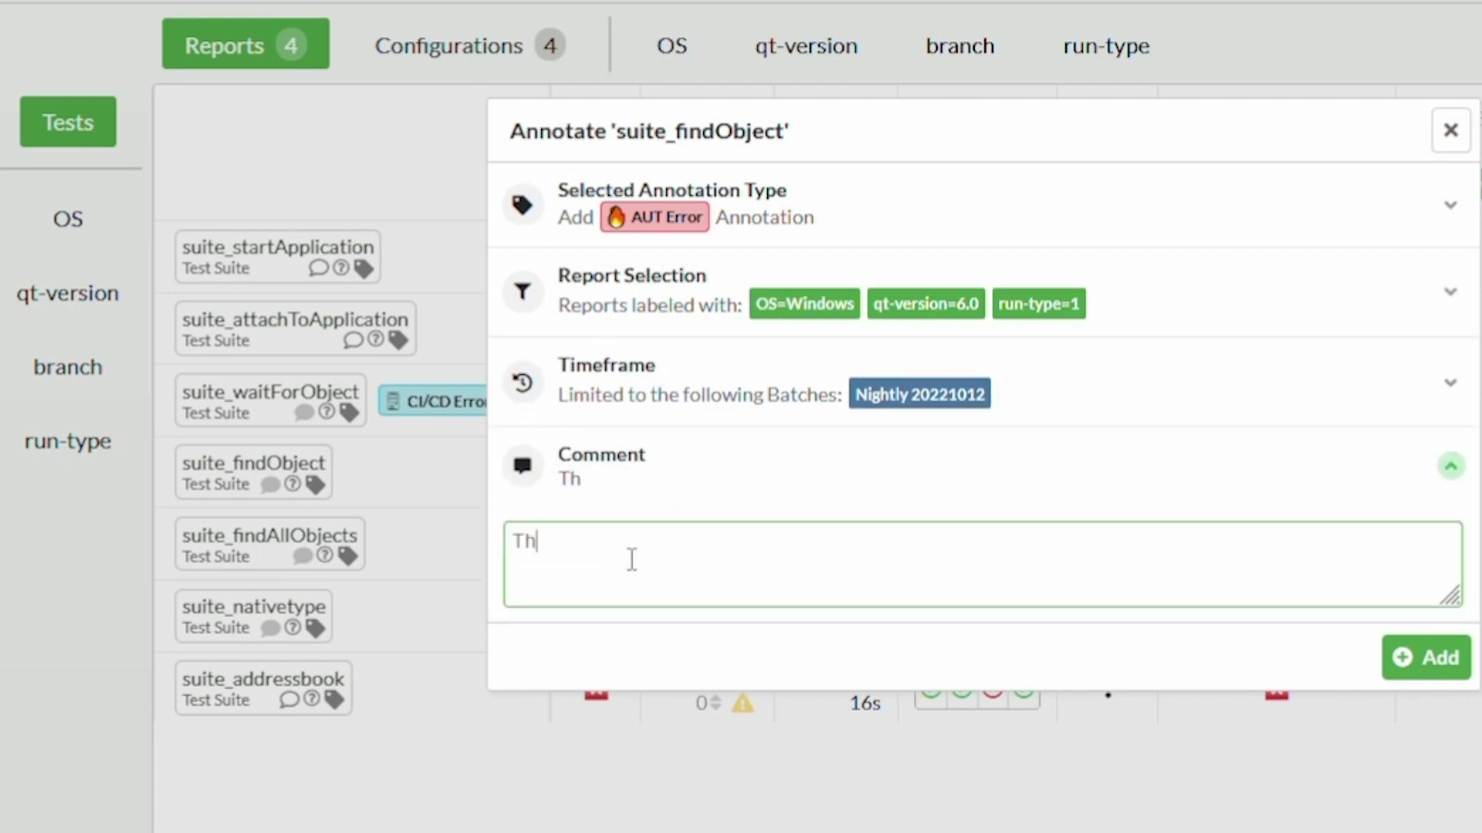
type("is seems to ")
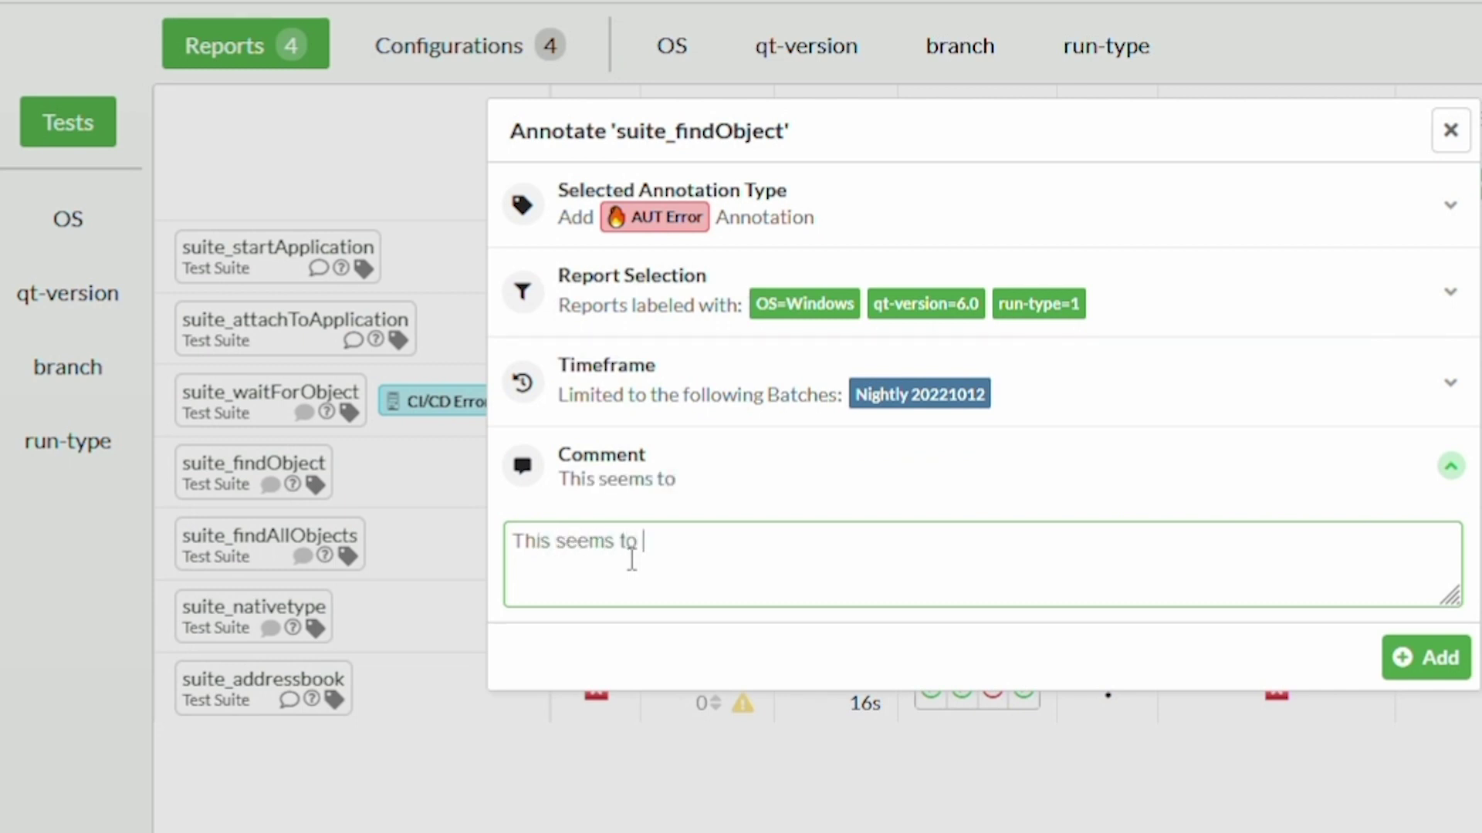
type("be caused")
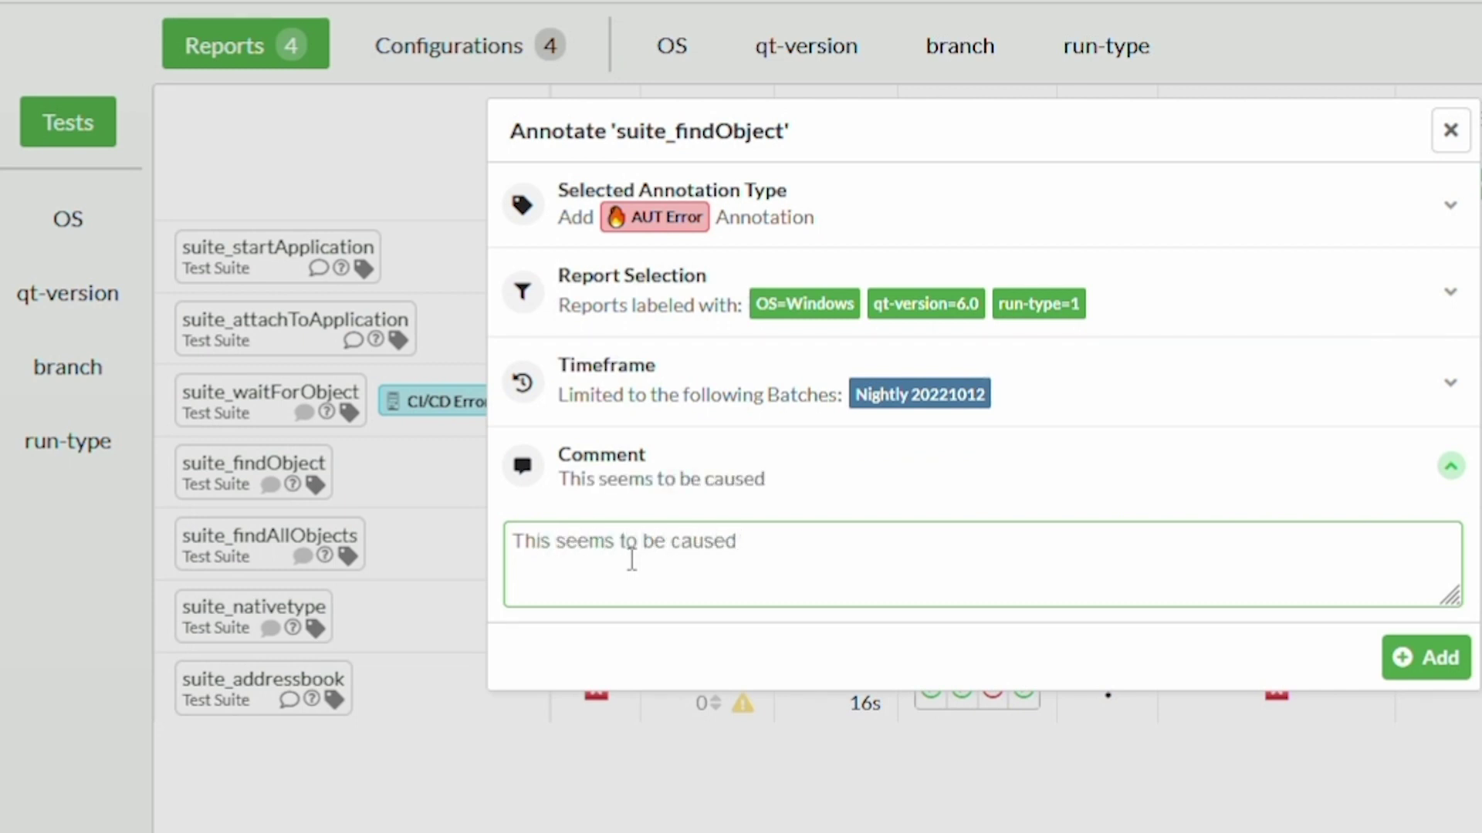
type(" by commit")
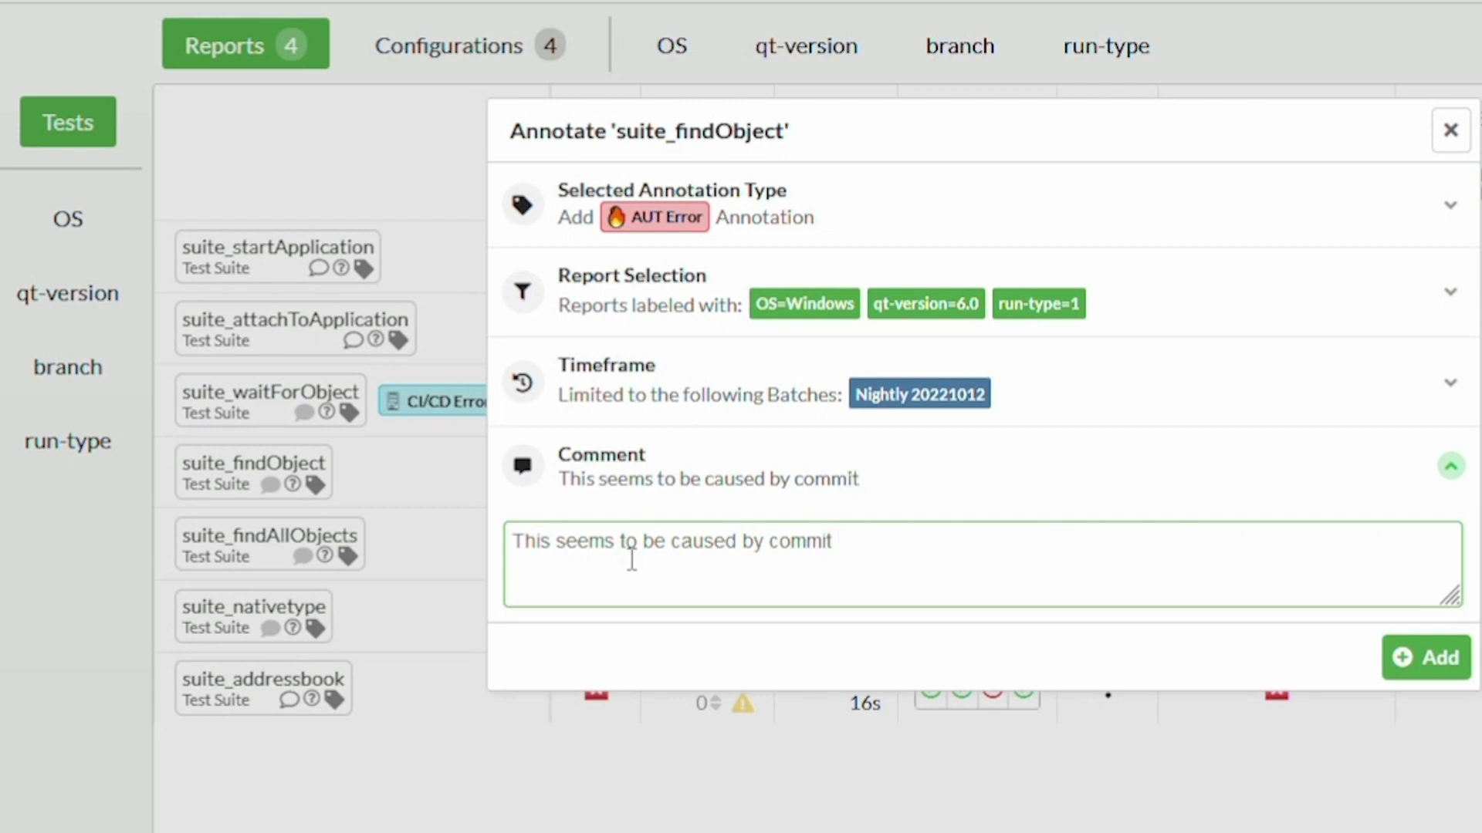
type(" xyz.")
left_click(1430, 656)
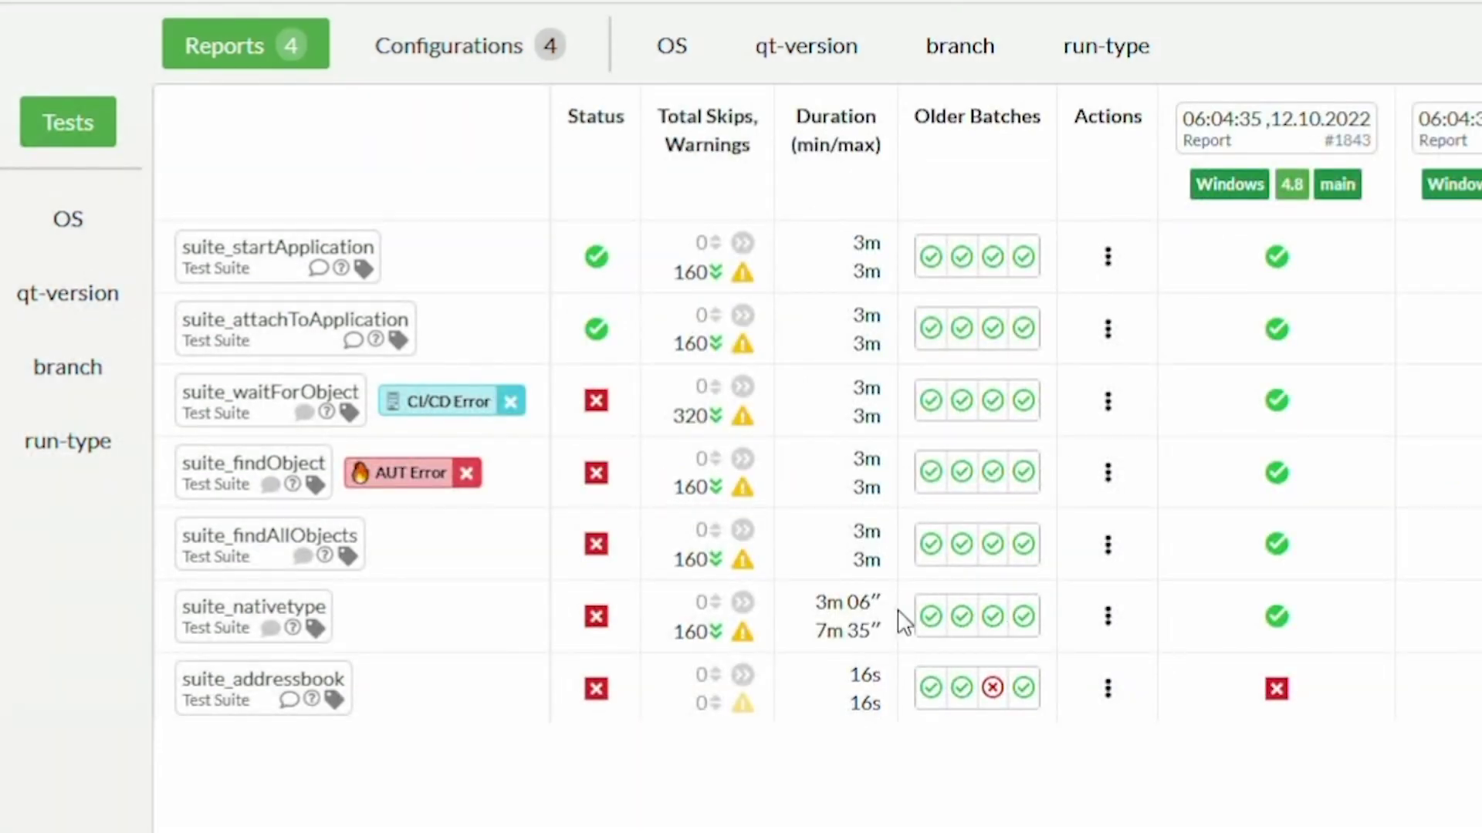
mouse_move(397, 488)
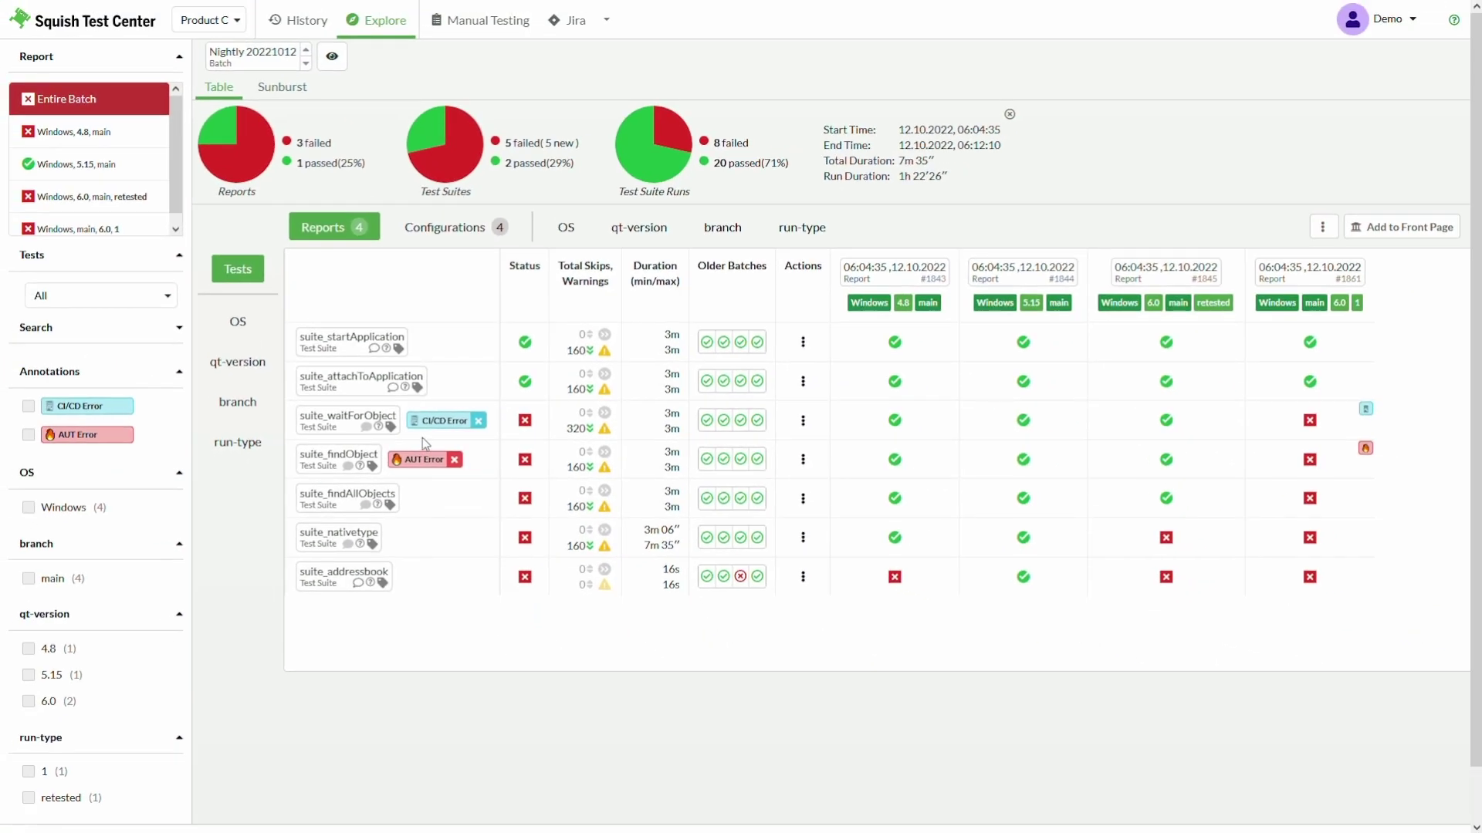
- Annotate the failed "Unicode Input 4" verification of suite_findAllObjects as a Device Error
left_click(524, 499)
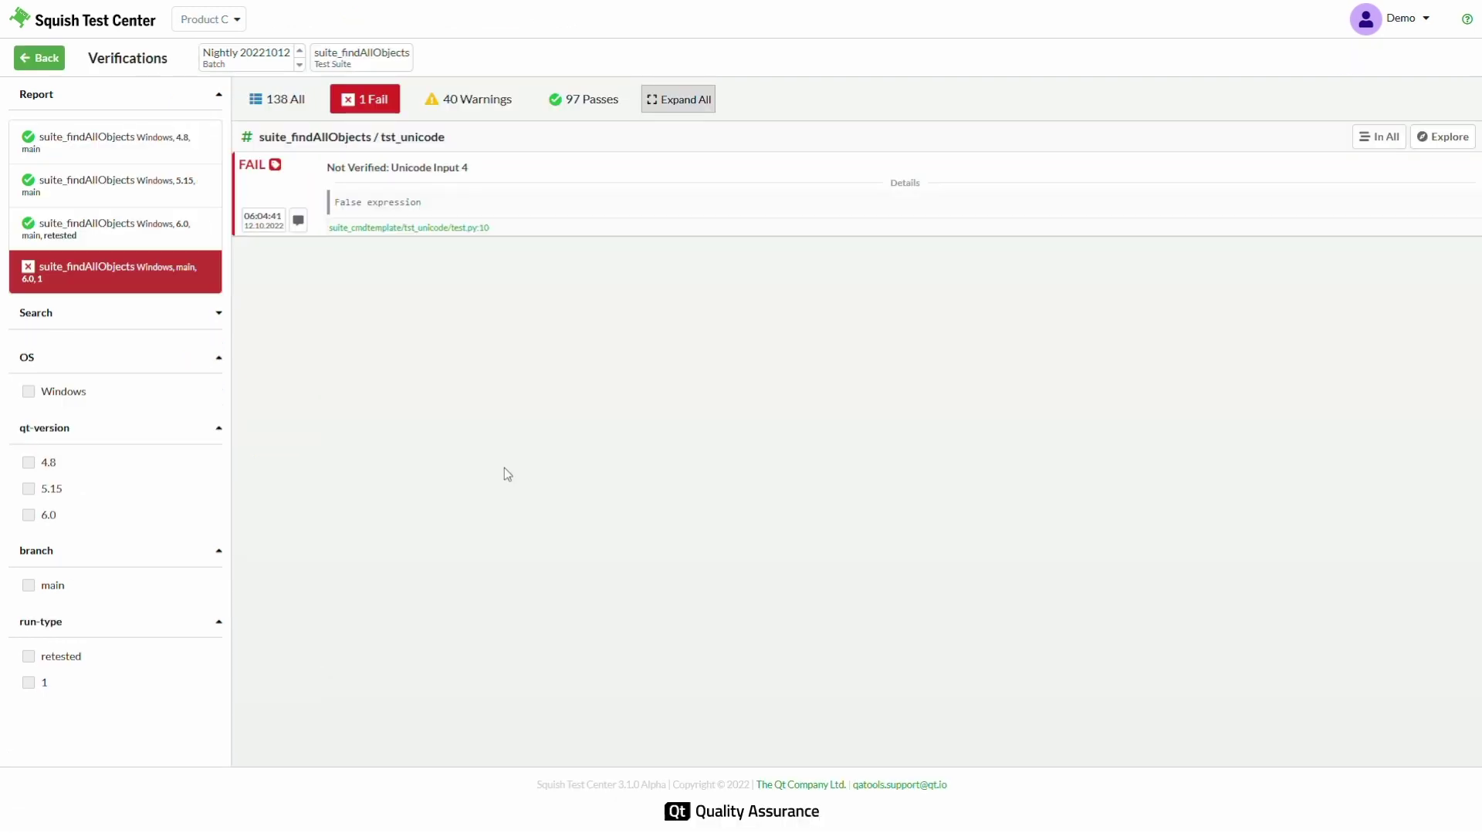
left_click(275, 166)
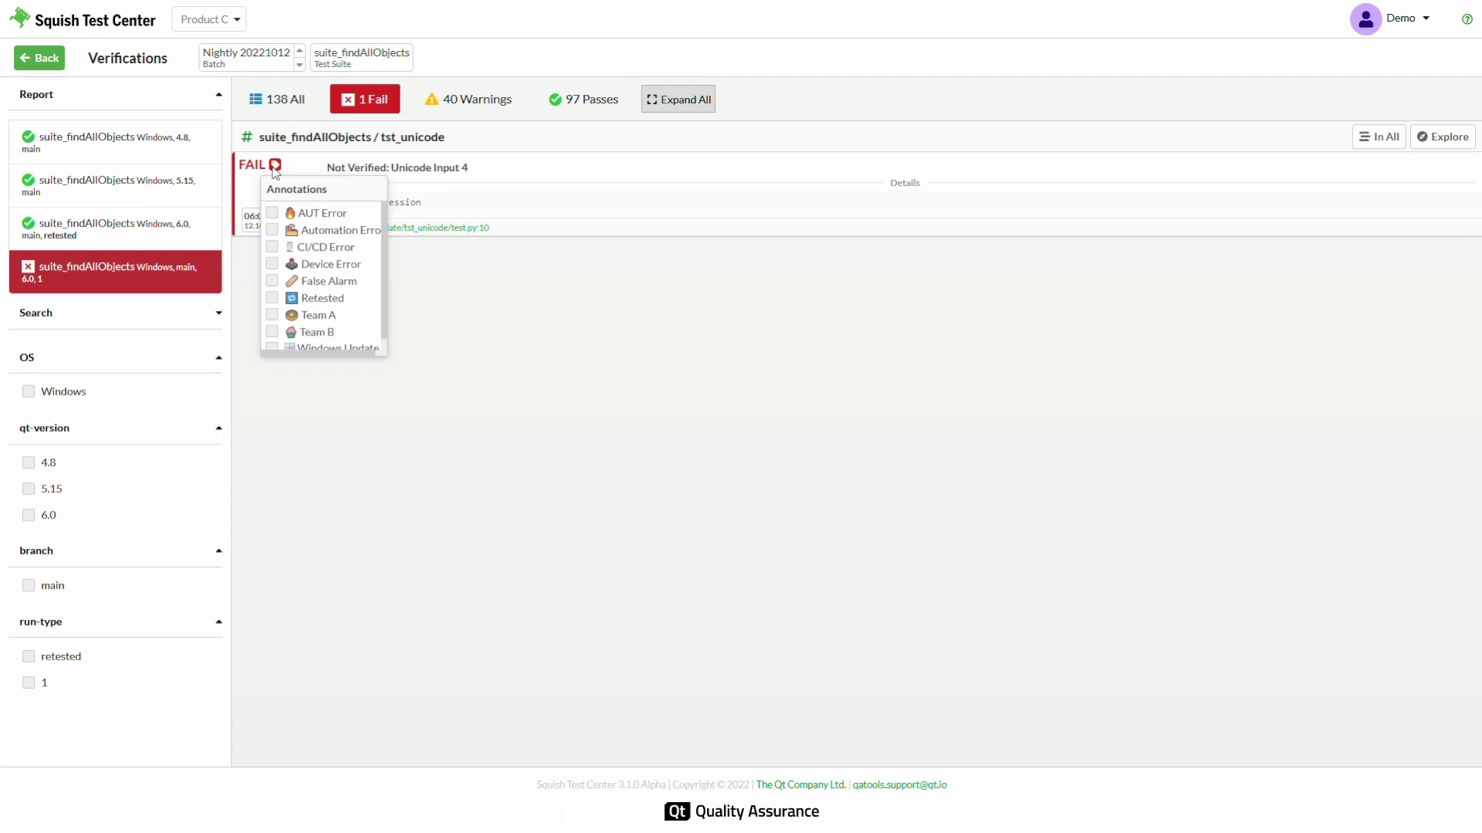
left_click(273, 264)
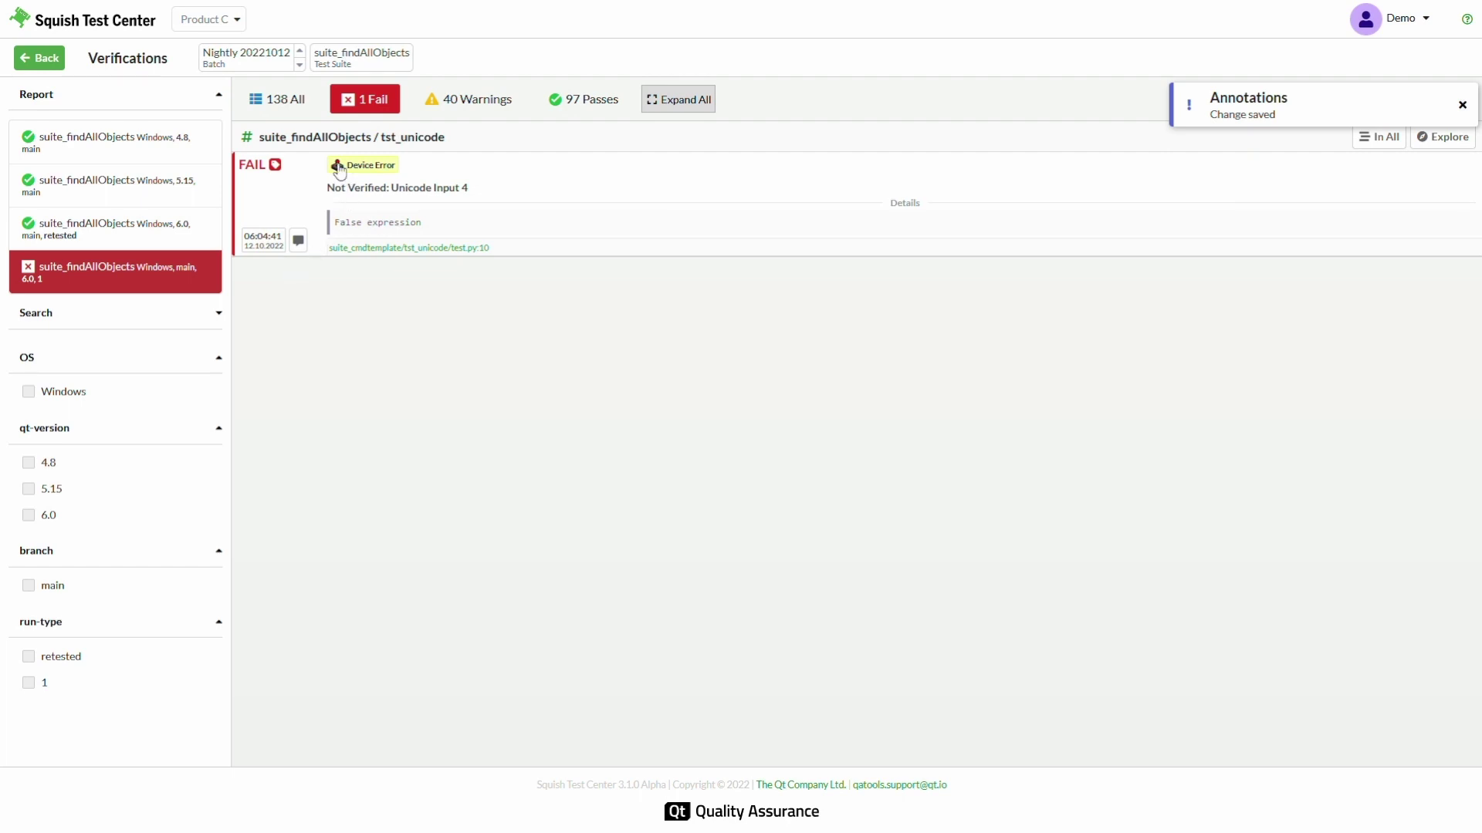
mouse_move(340, 166)
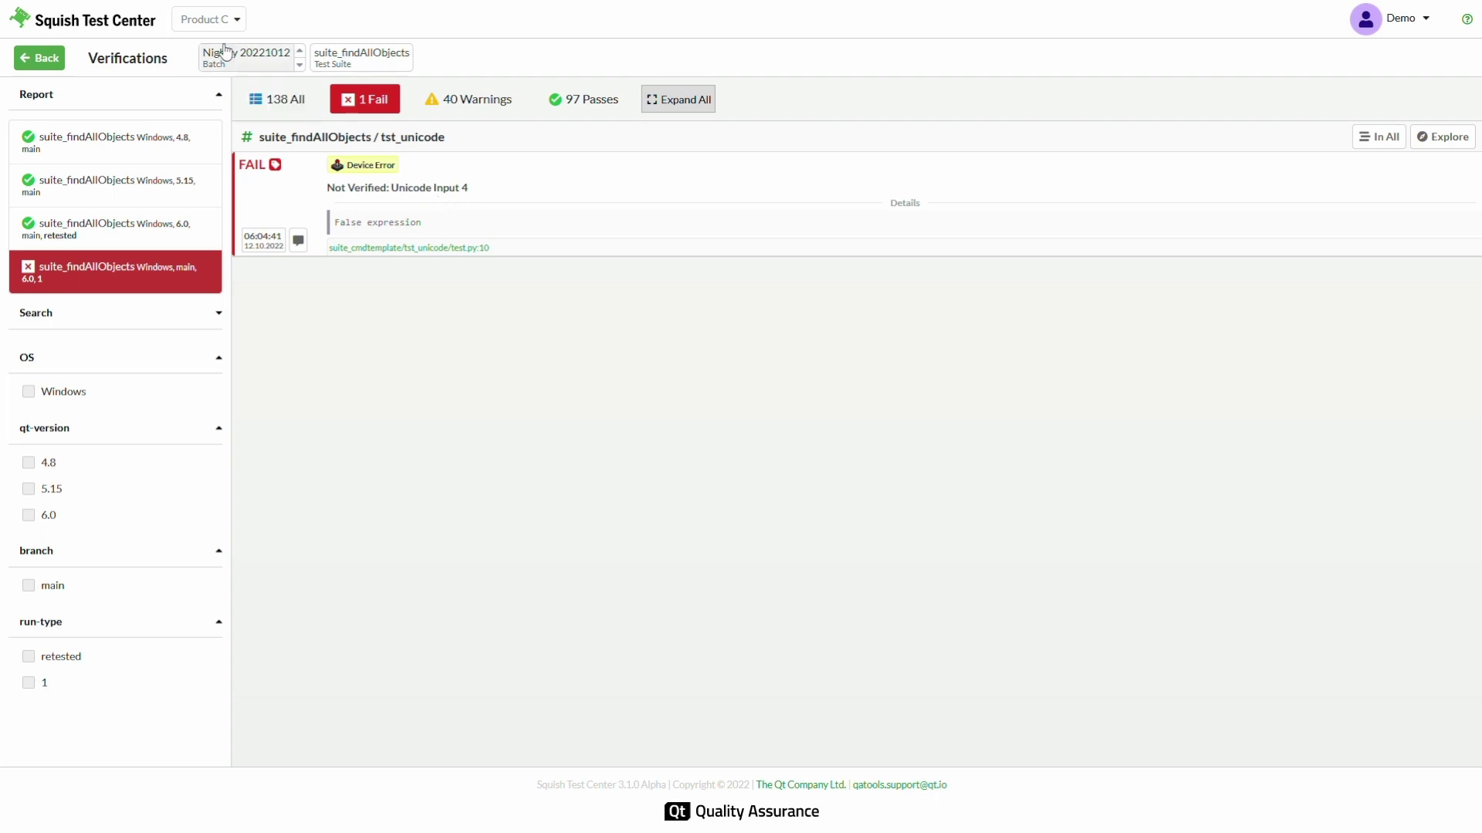
- Return to the Nightly 20221012 batch and review its annotations in the history timeline and statistics
left_click(247, 54)
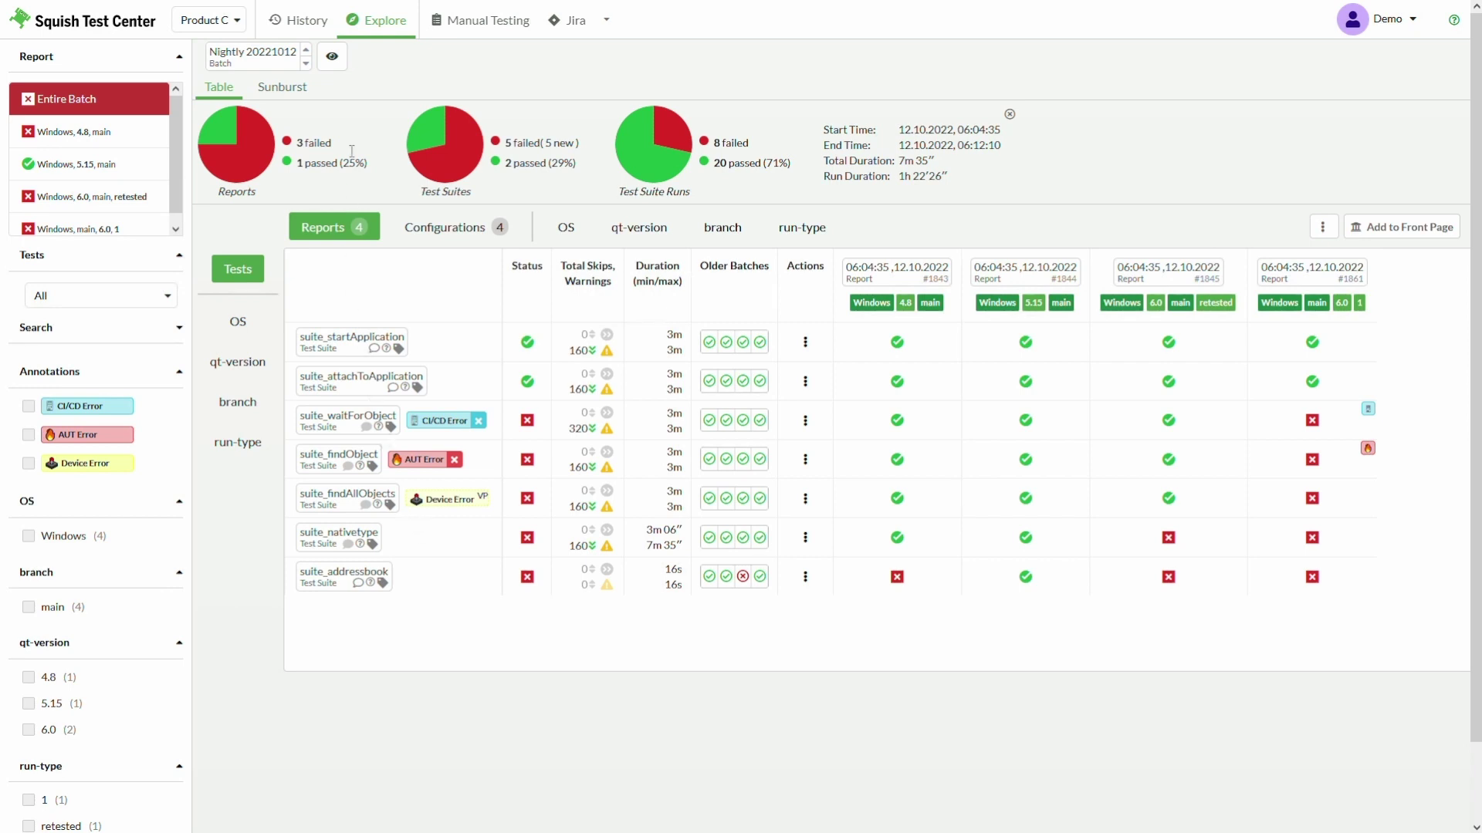
left_click(308, 21)
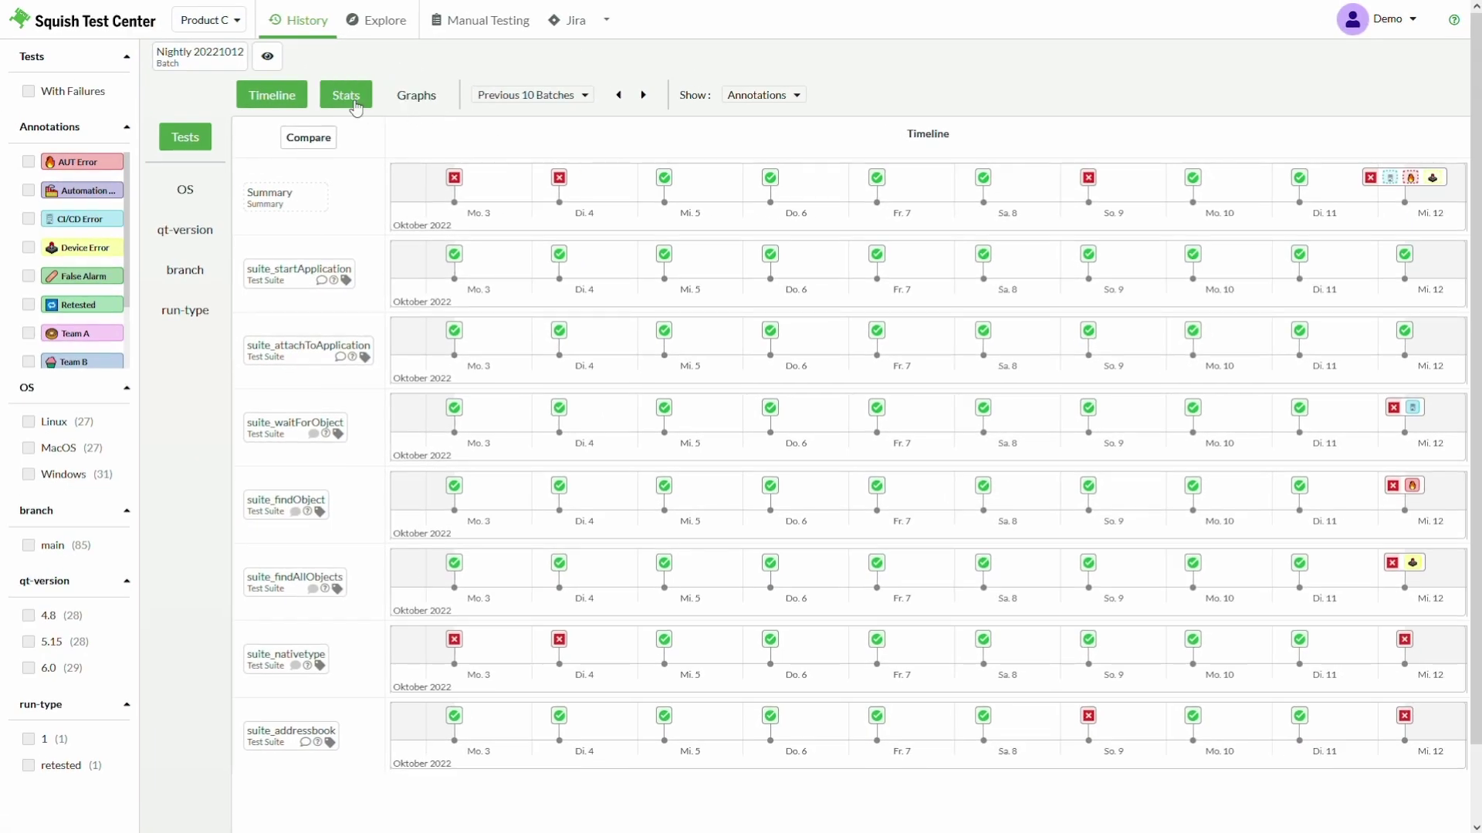
left_click(355, 102)
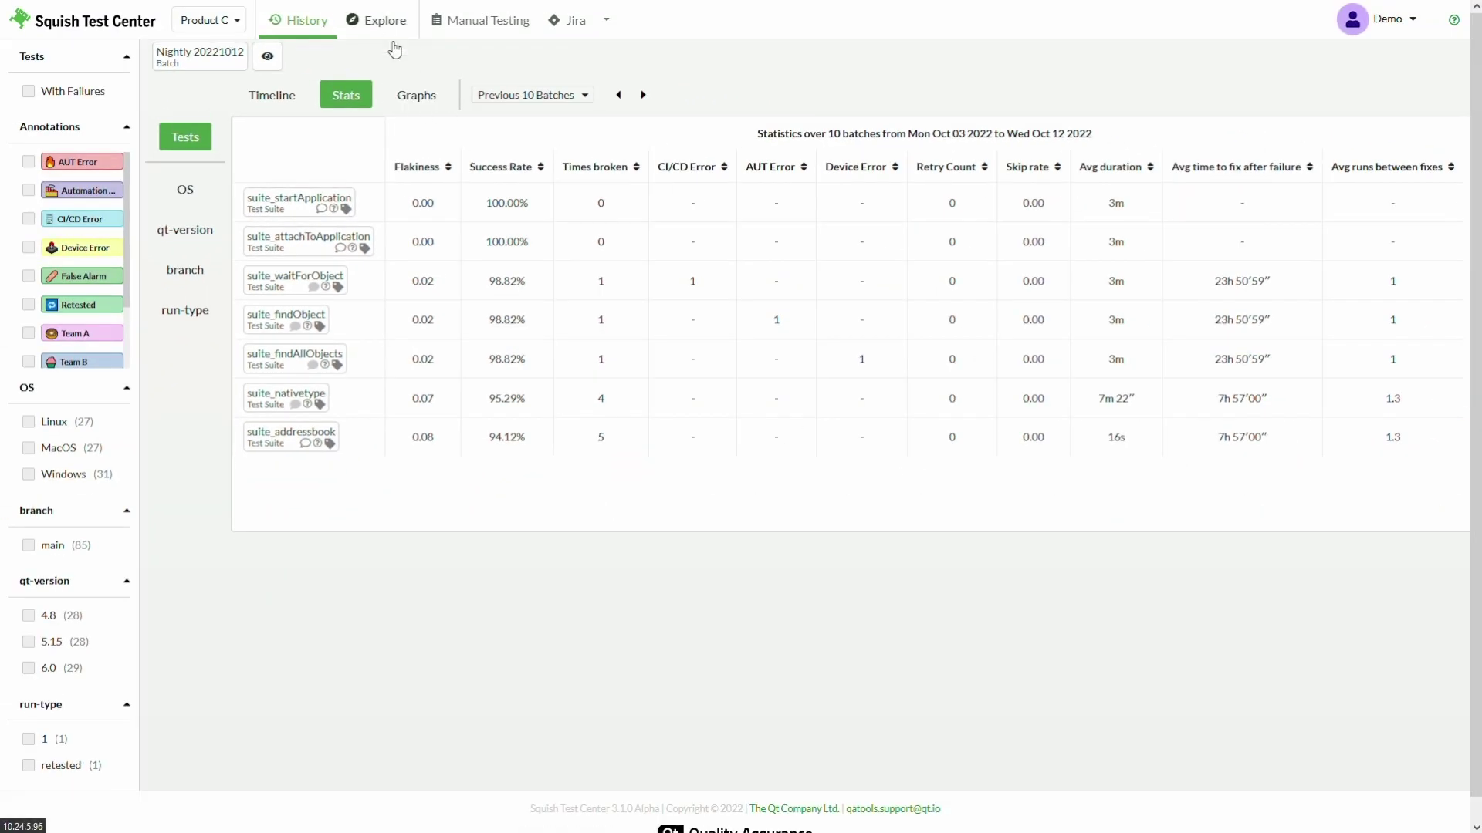
- Go back to exploring the batch and add a Team A annotation to suite_findObject for all reports
left_click(385, 21)
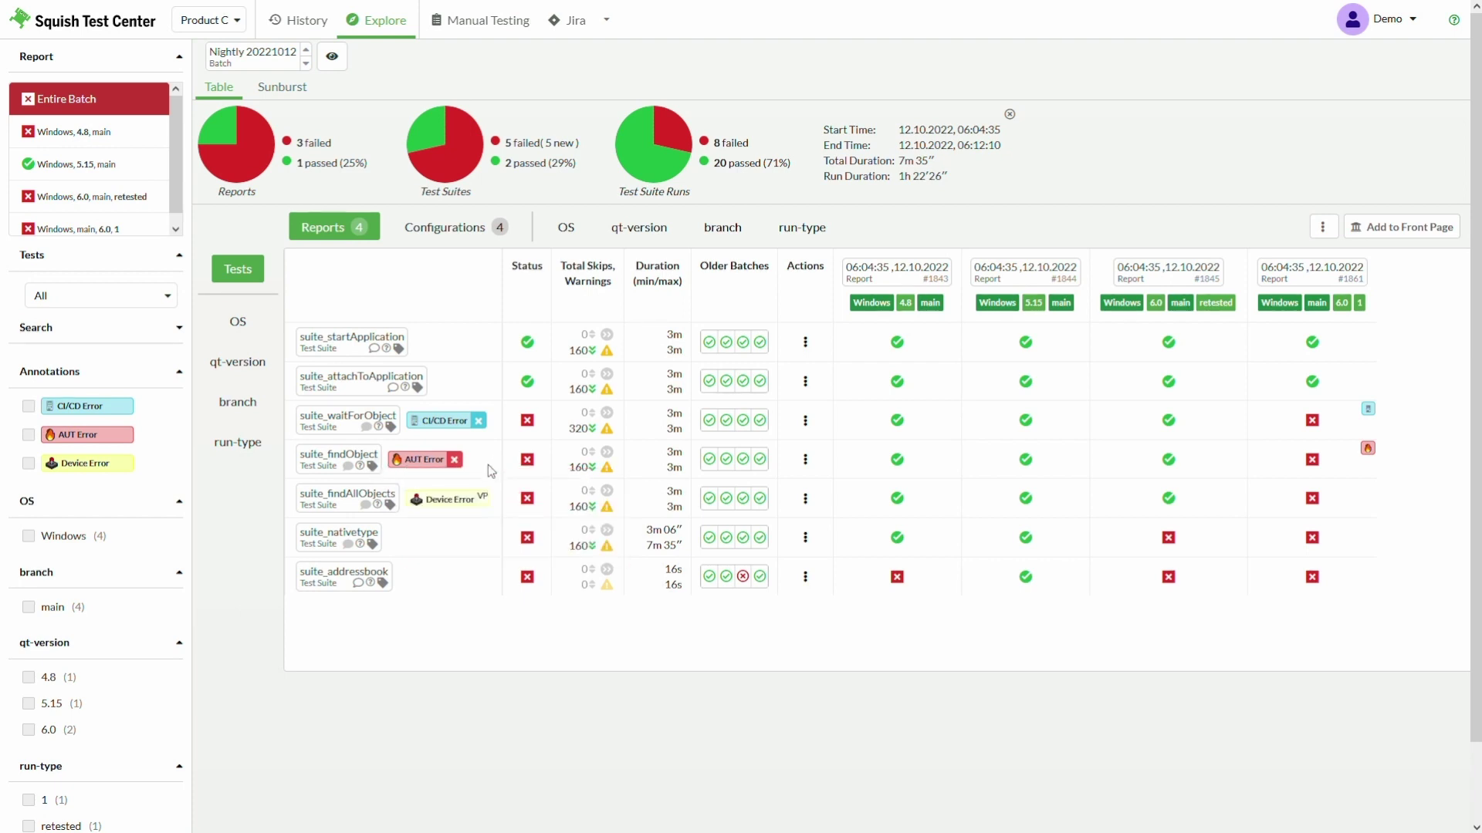
left_click(372, 466)
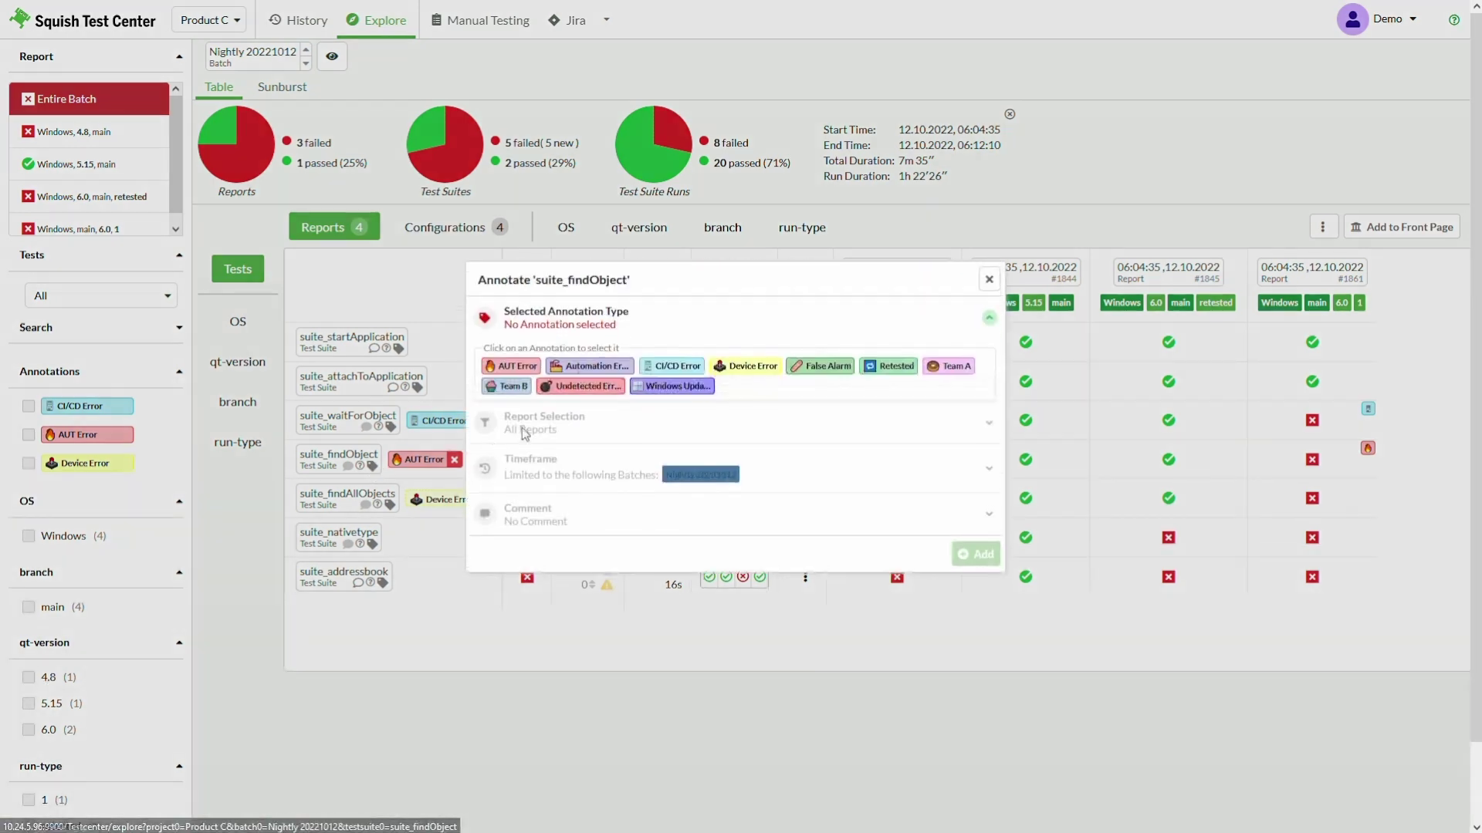
left_click(955, 364)
left_click(976, 558)
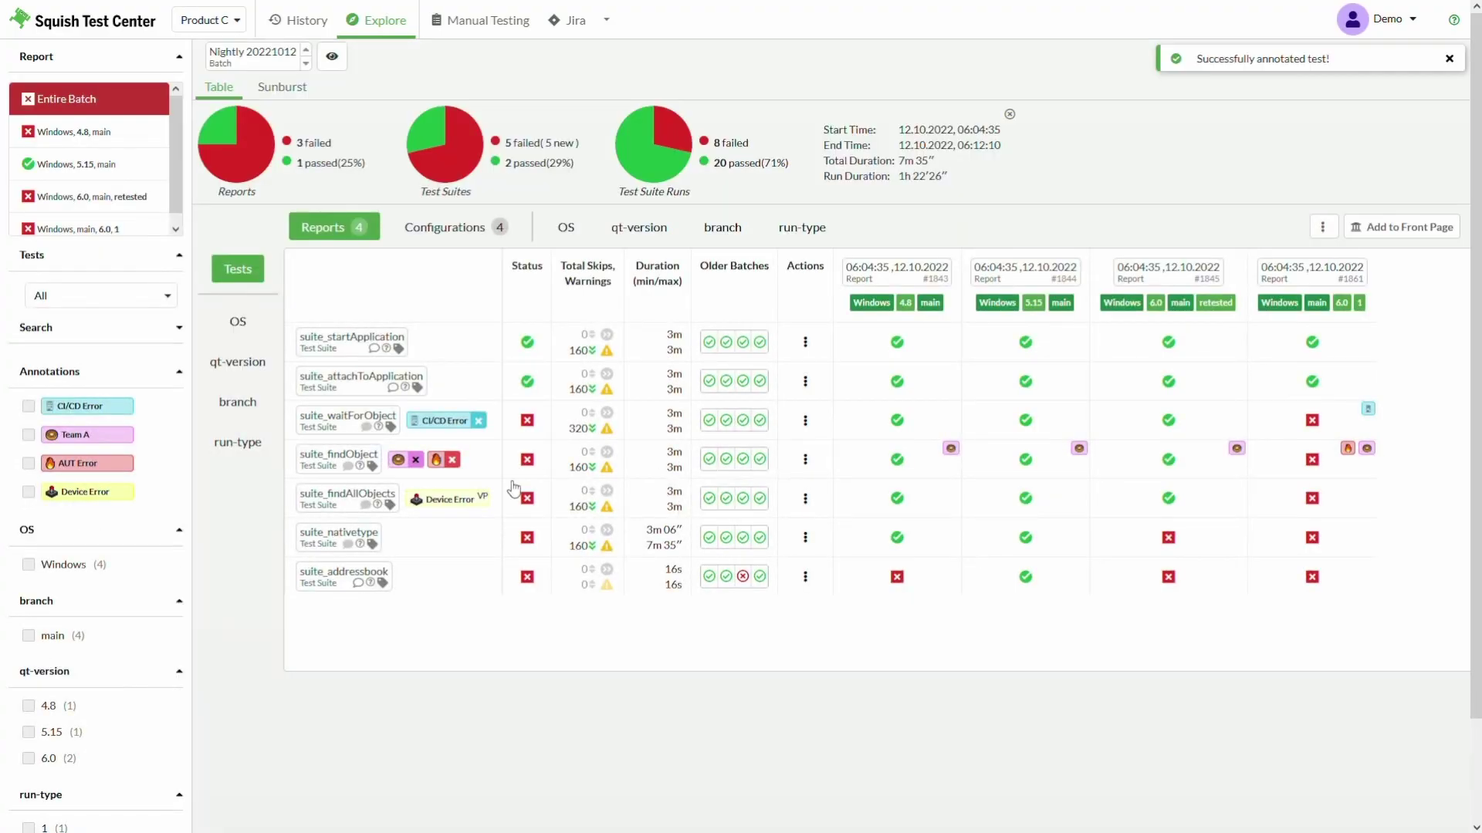
- Add a Team B annotation to suite_findAllObjects for all reports
left_click(389, 506)
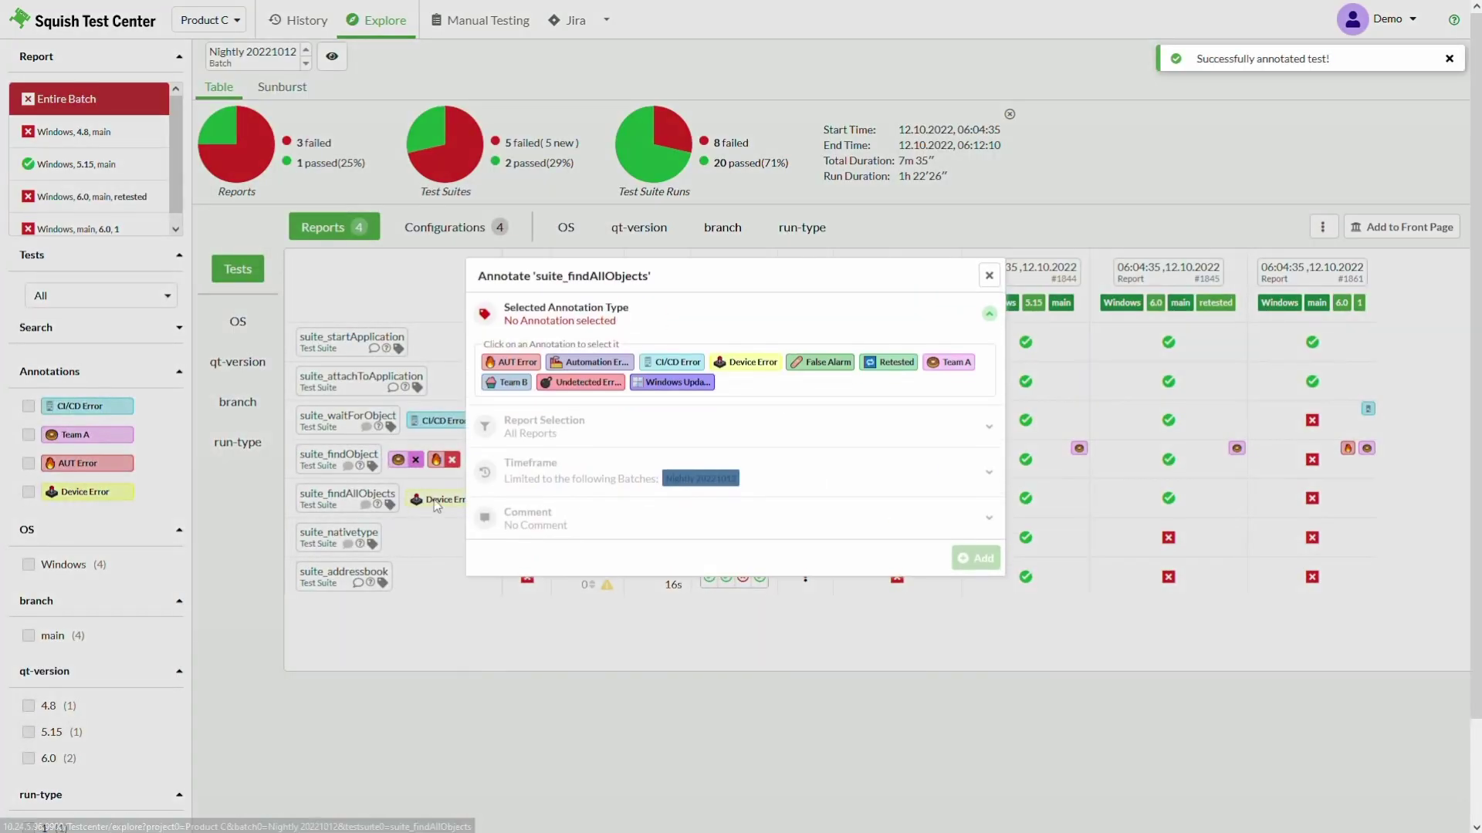
left_click(506, 382)
left_click(976, 558)
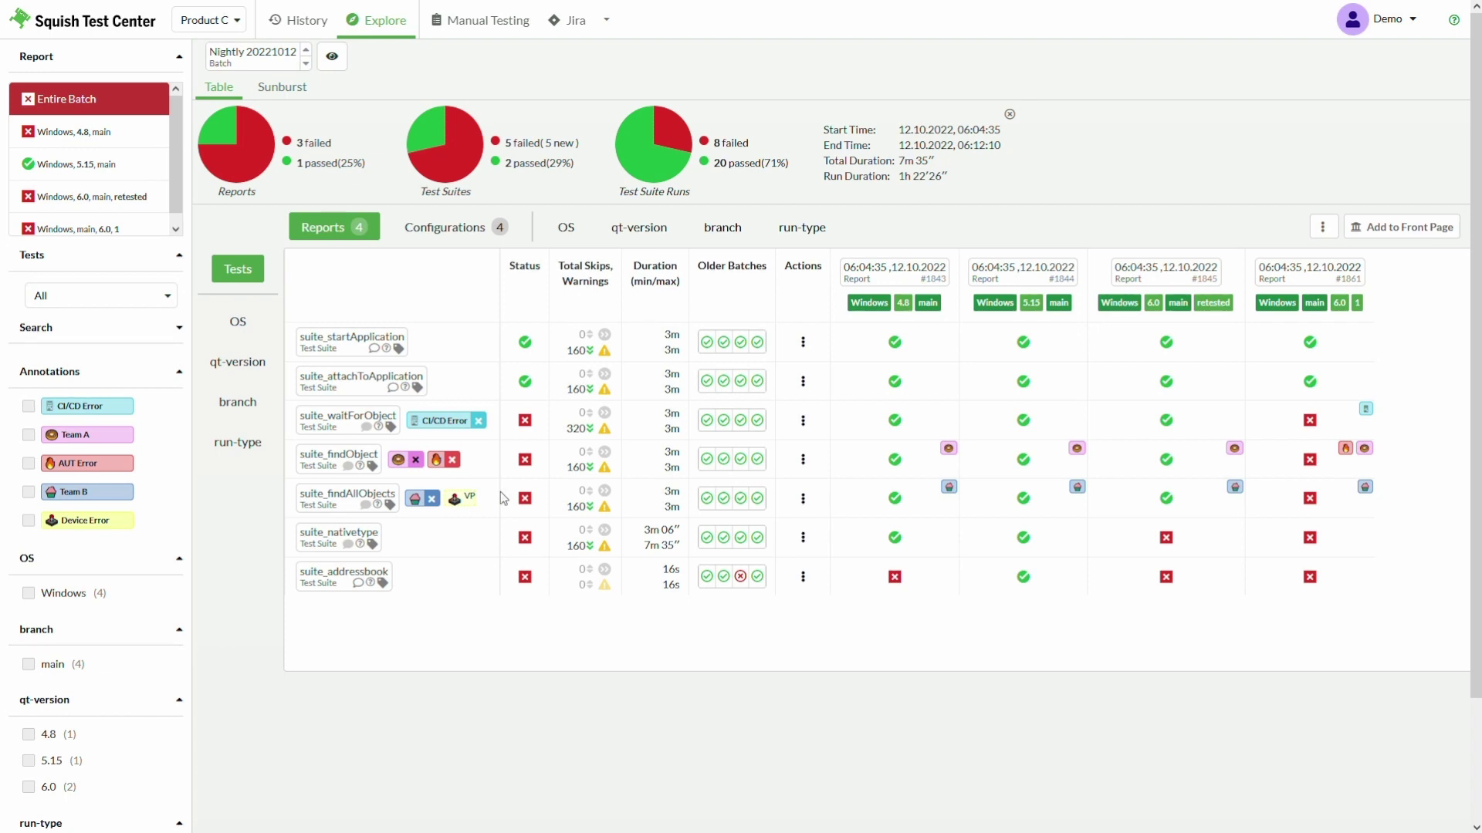
- Start a new annotation type in the global annotation settings, named Flaky, with an emoji as its Unicode symbol
left_click(1362, 35)
left_click(1376, 78)
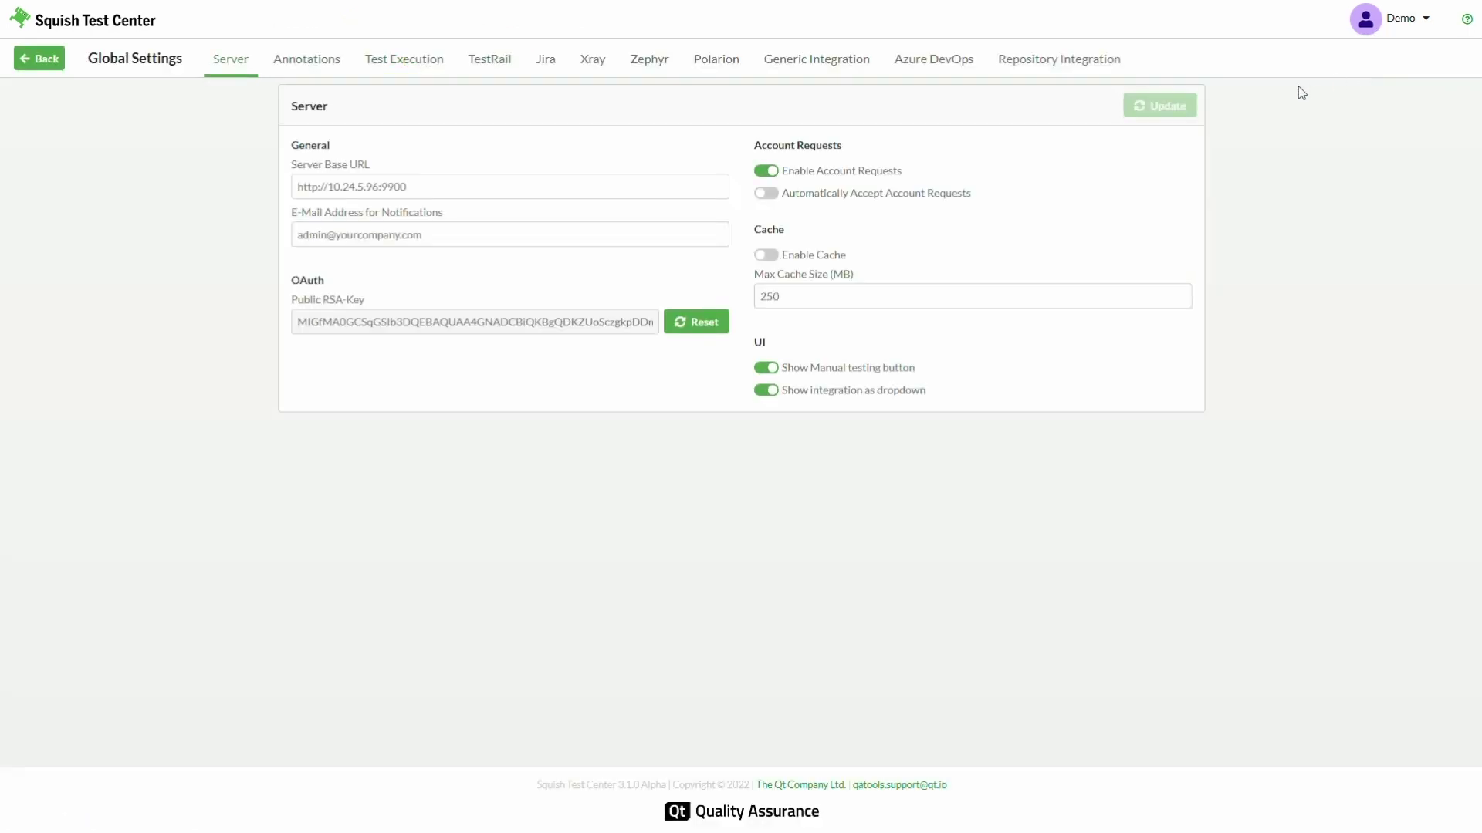
left_click(318, 68)
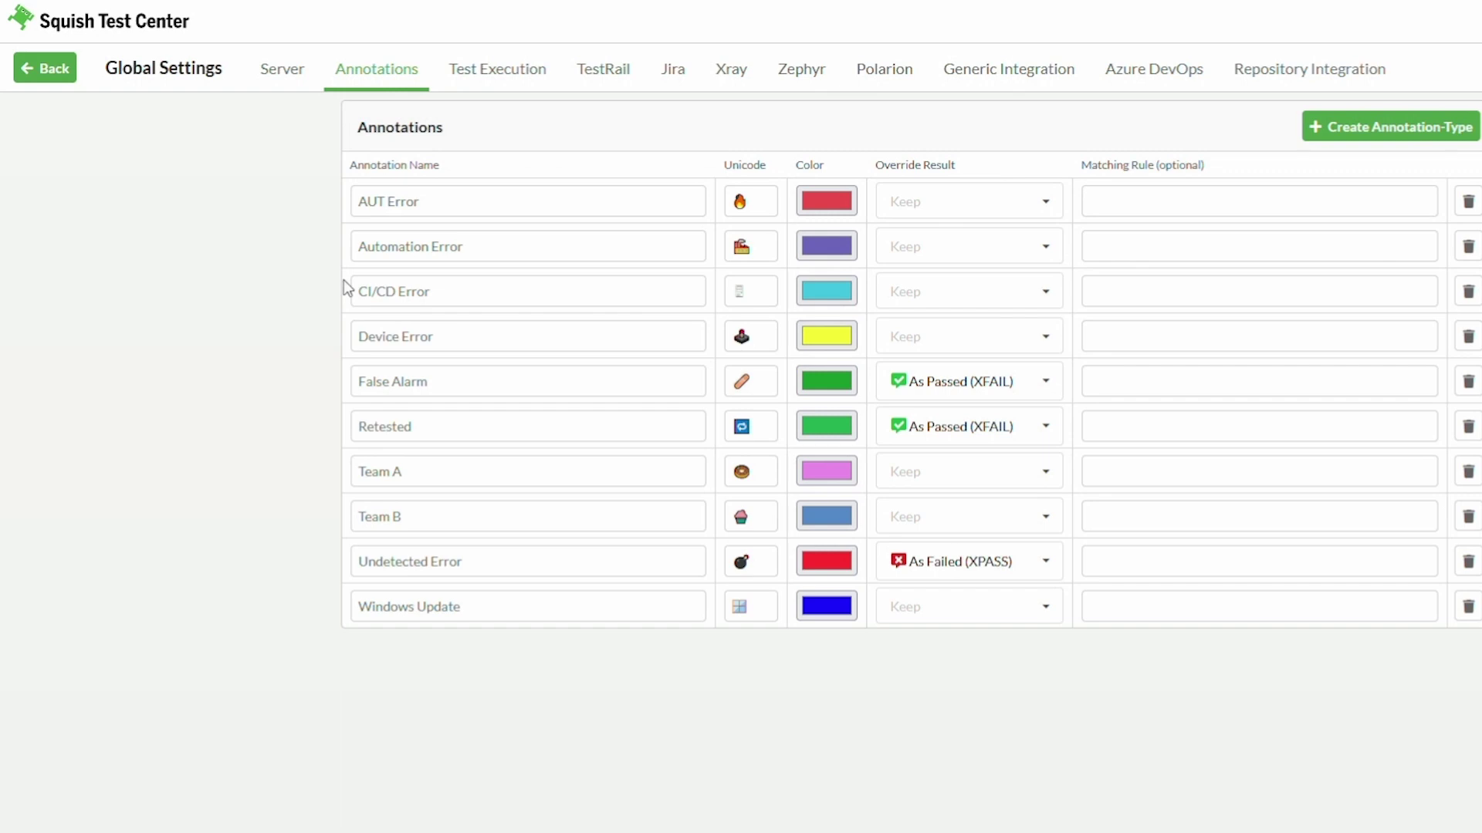
left_click(1401, 135)
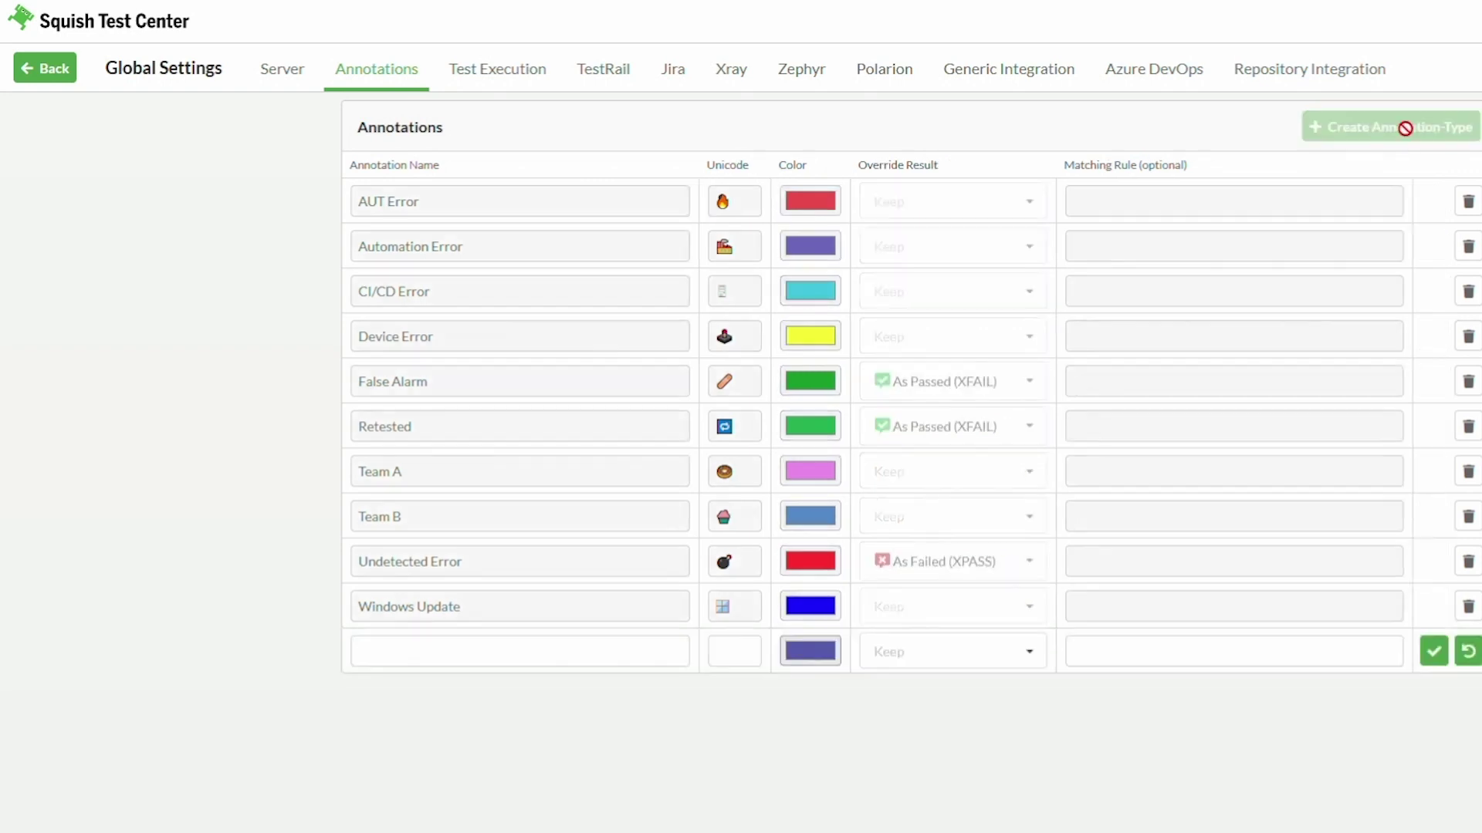
left_click(442, 653)
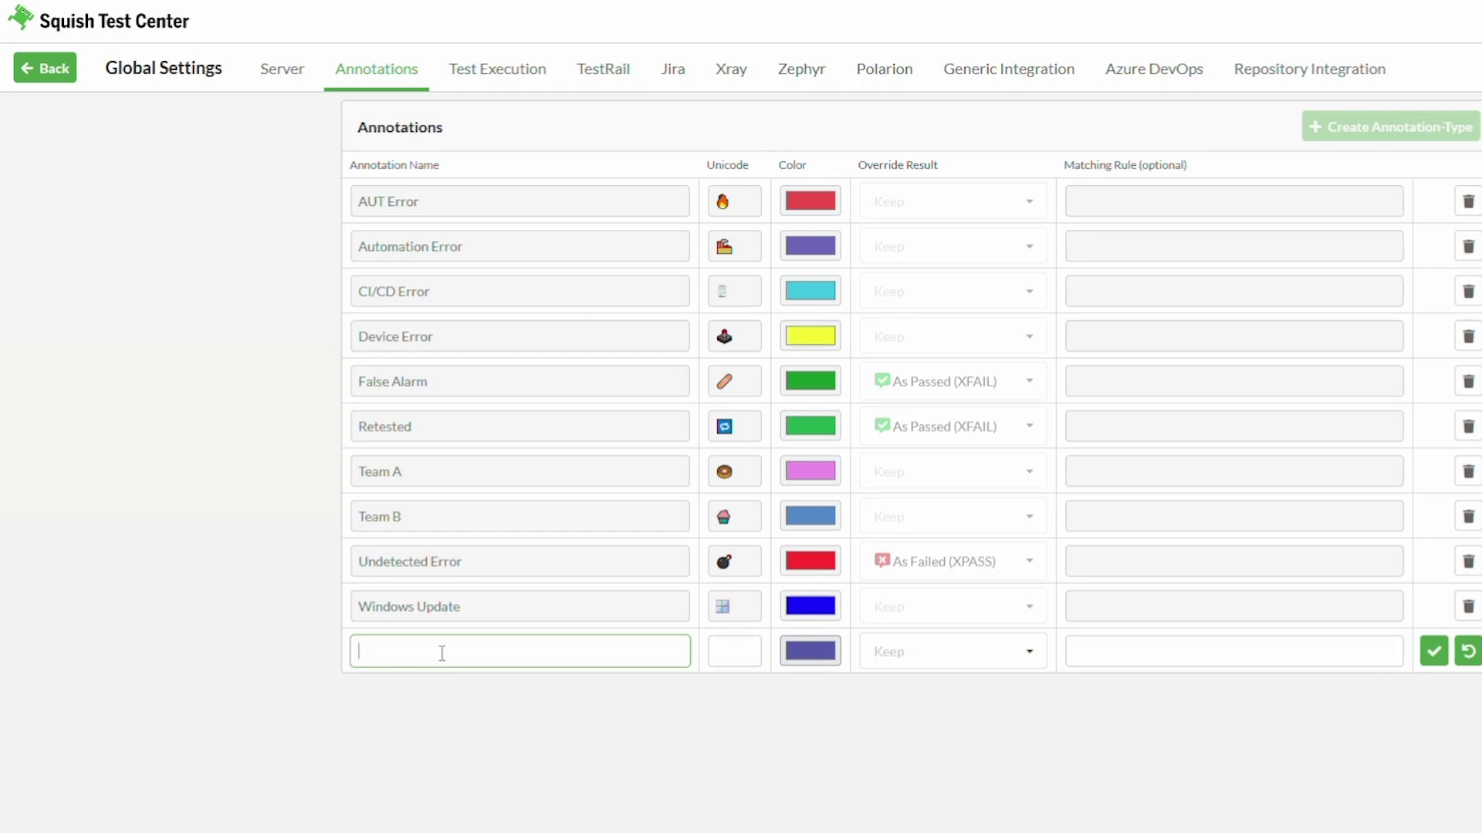
type("Flaky")
left_click(717, 643)
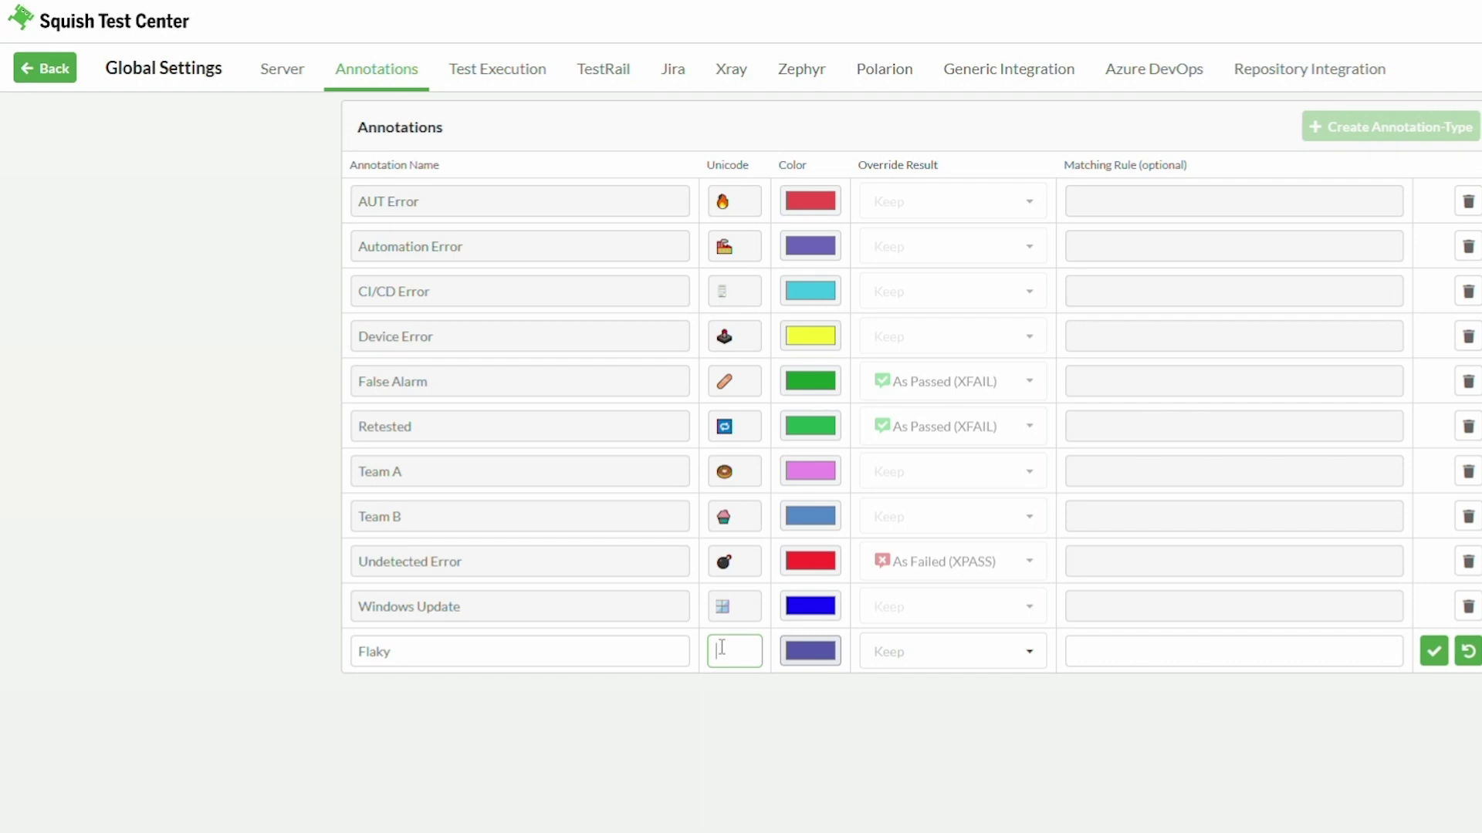
type("👻")
- Give the Flaky annotation type a bright green color, set its override result to As Passed (XFAIL), and save it
left_click(837, 650)
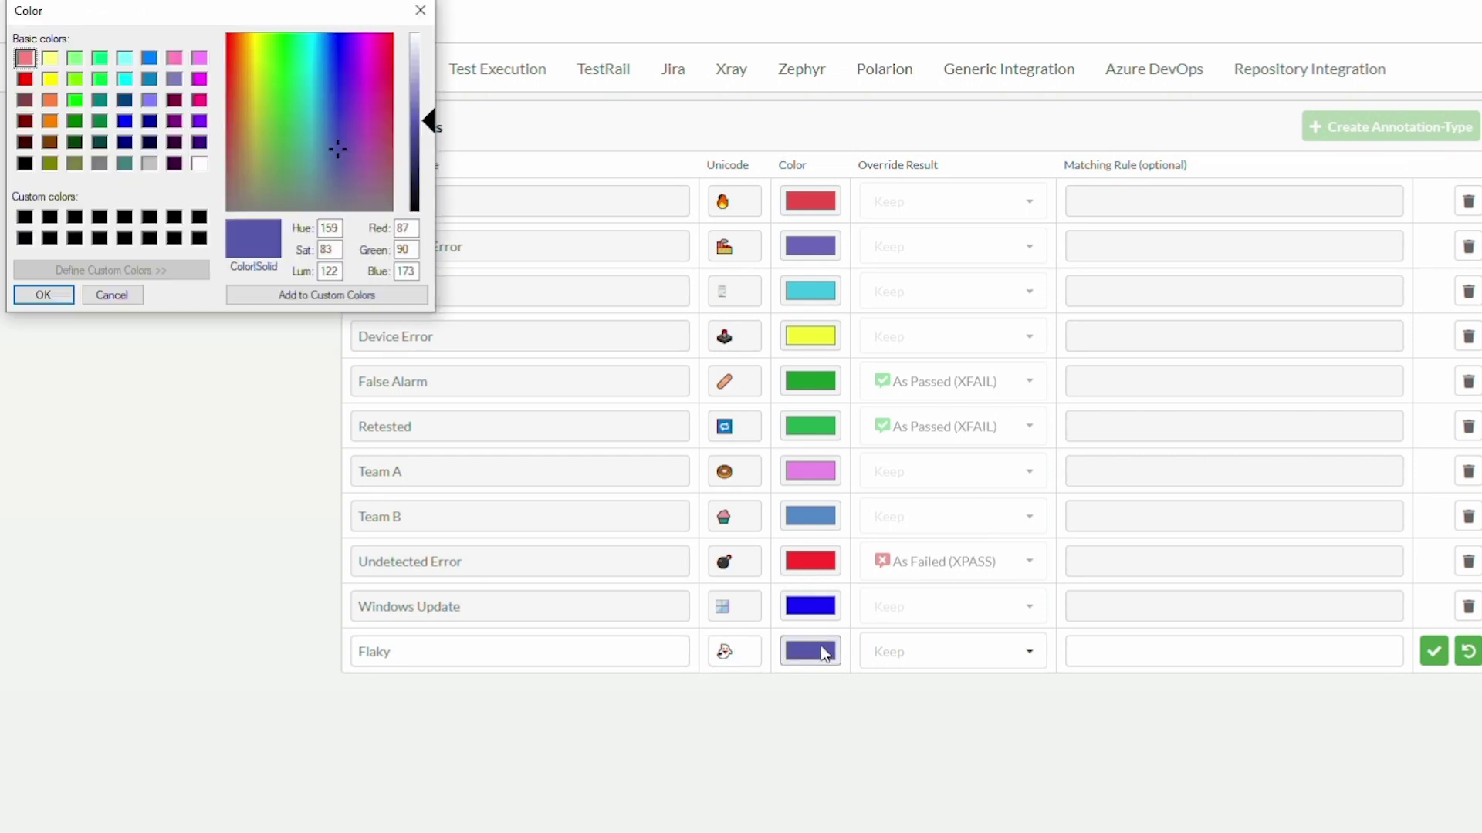
left_click(279, 98)
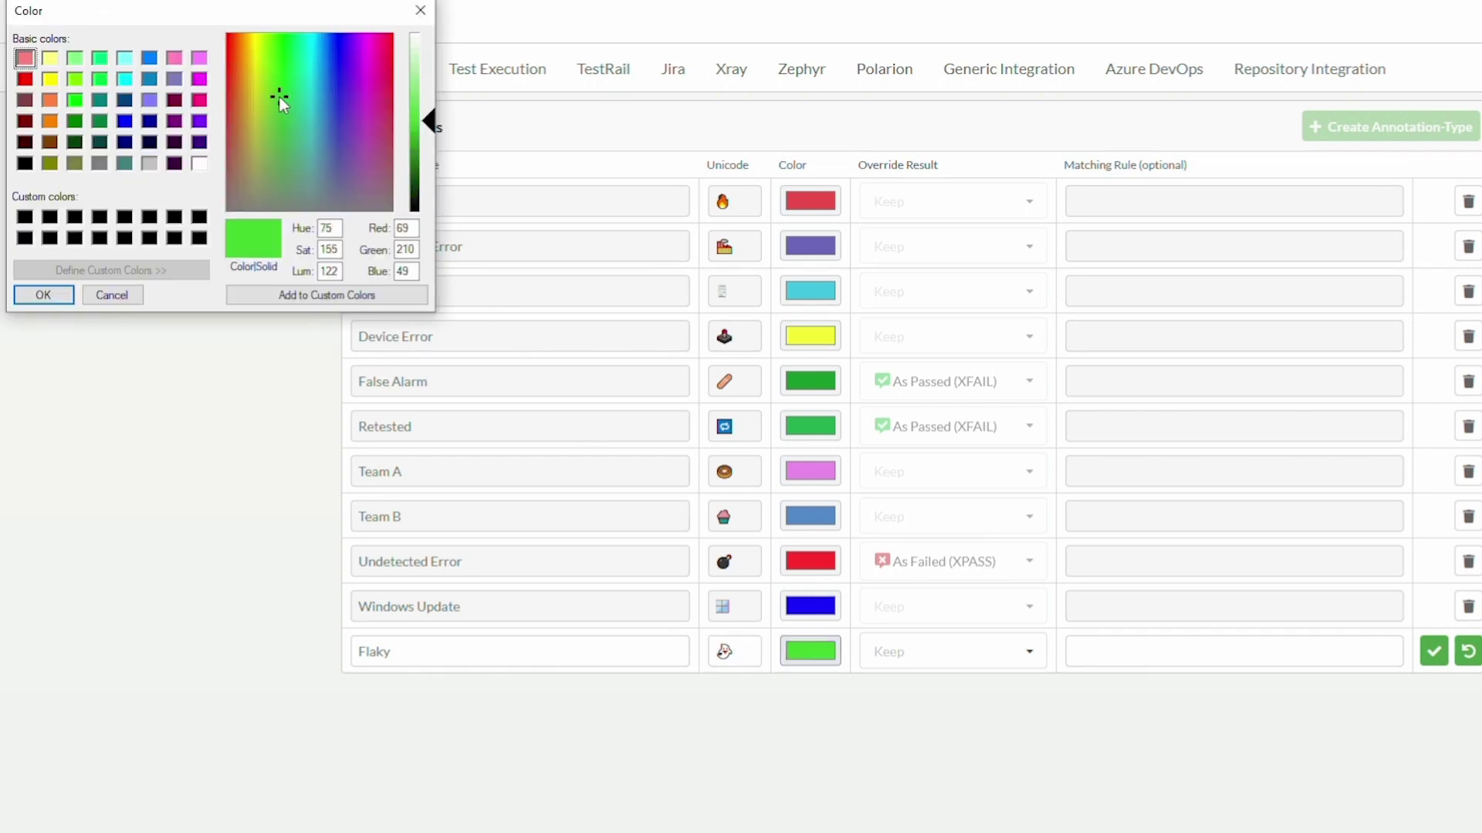
left_click(43, 295)
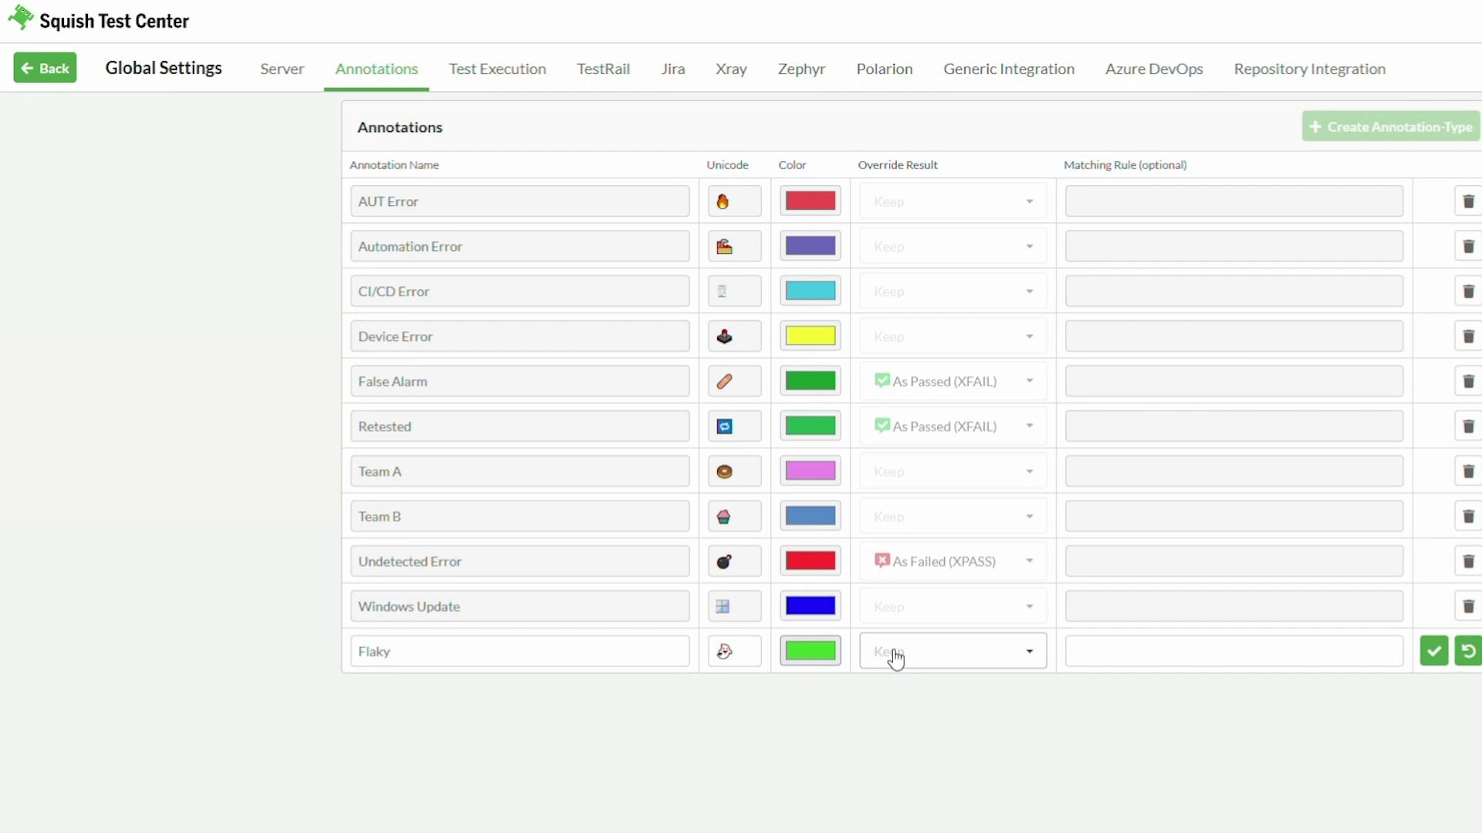
left_click(909, 662)
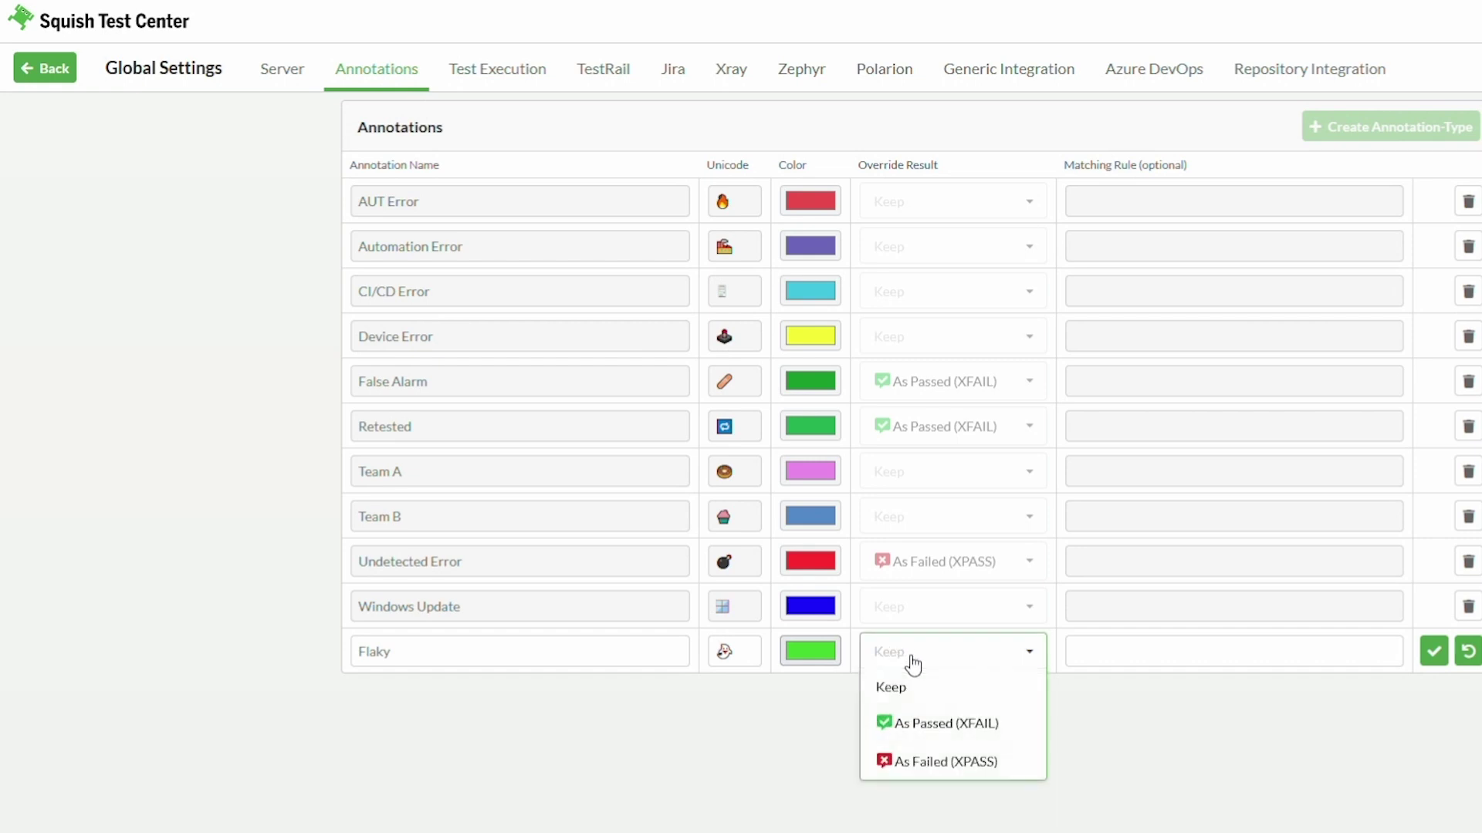
left_click(934, 726)
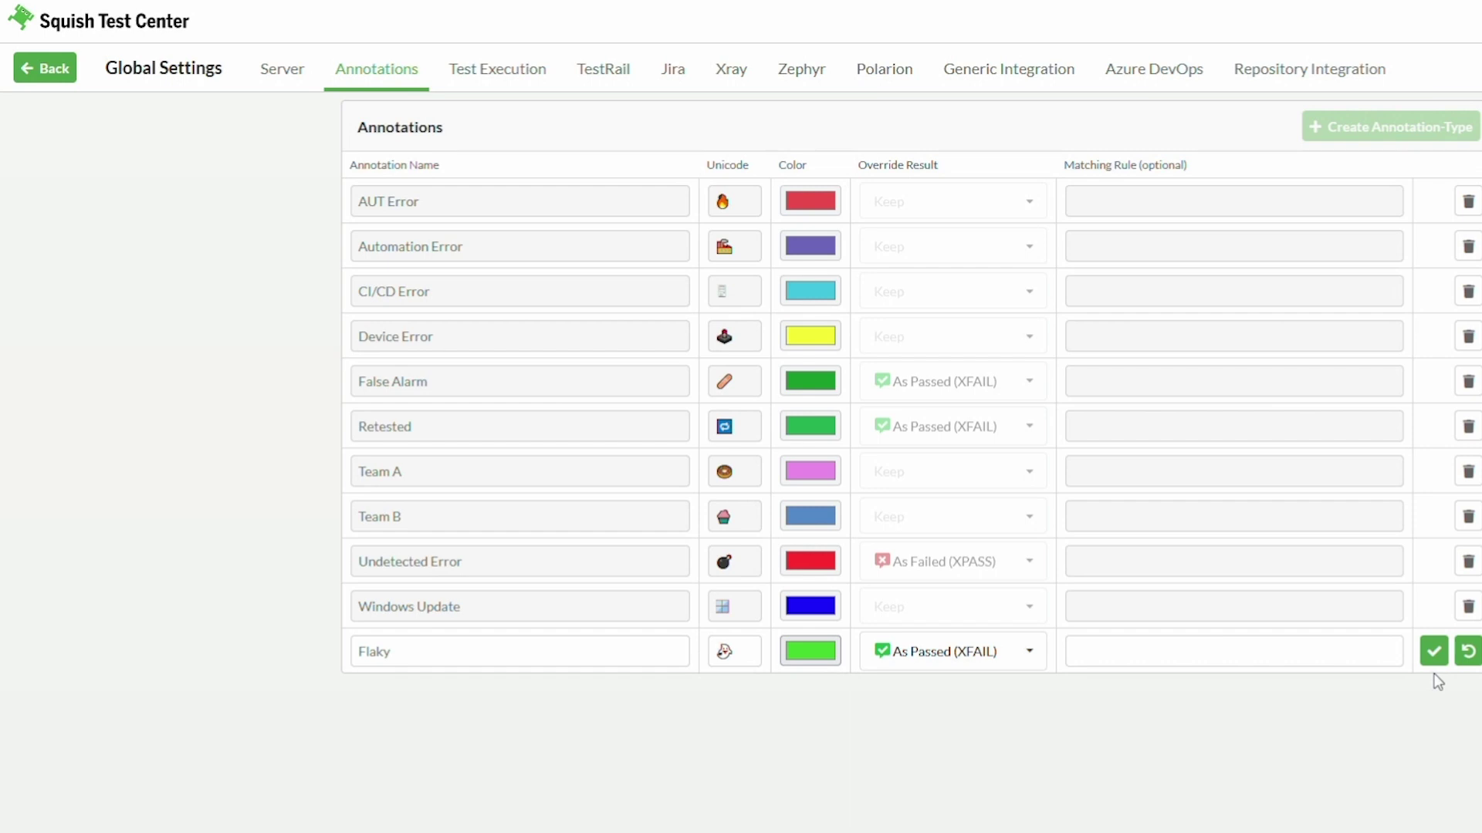
left_click(1431, 652)
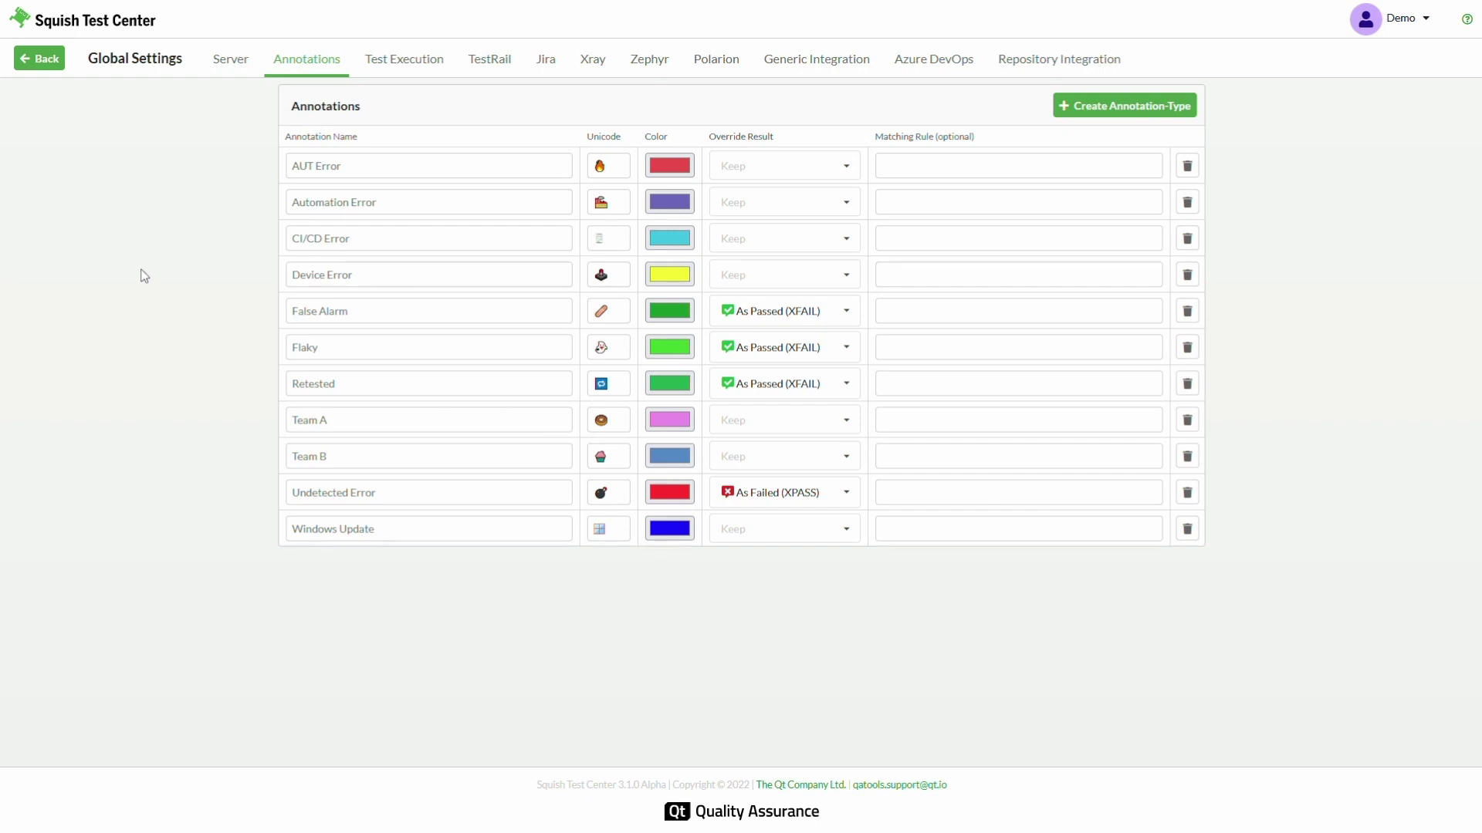
- Return to the history and start a Flaky annotation for suite_nativetype, restricted to reports labeled OS=Windows and qt-version=6.0
left_click(39, 59)
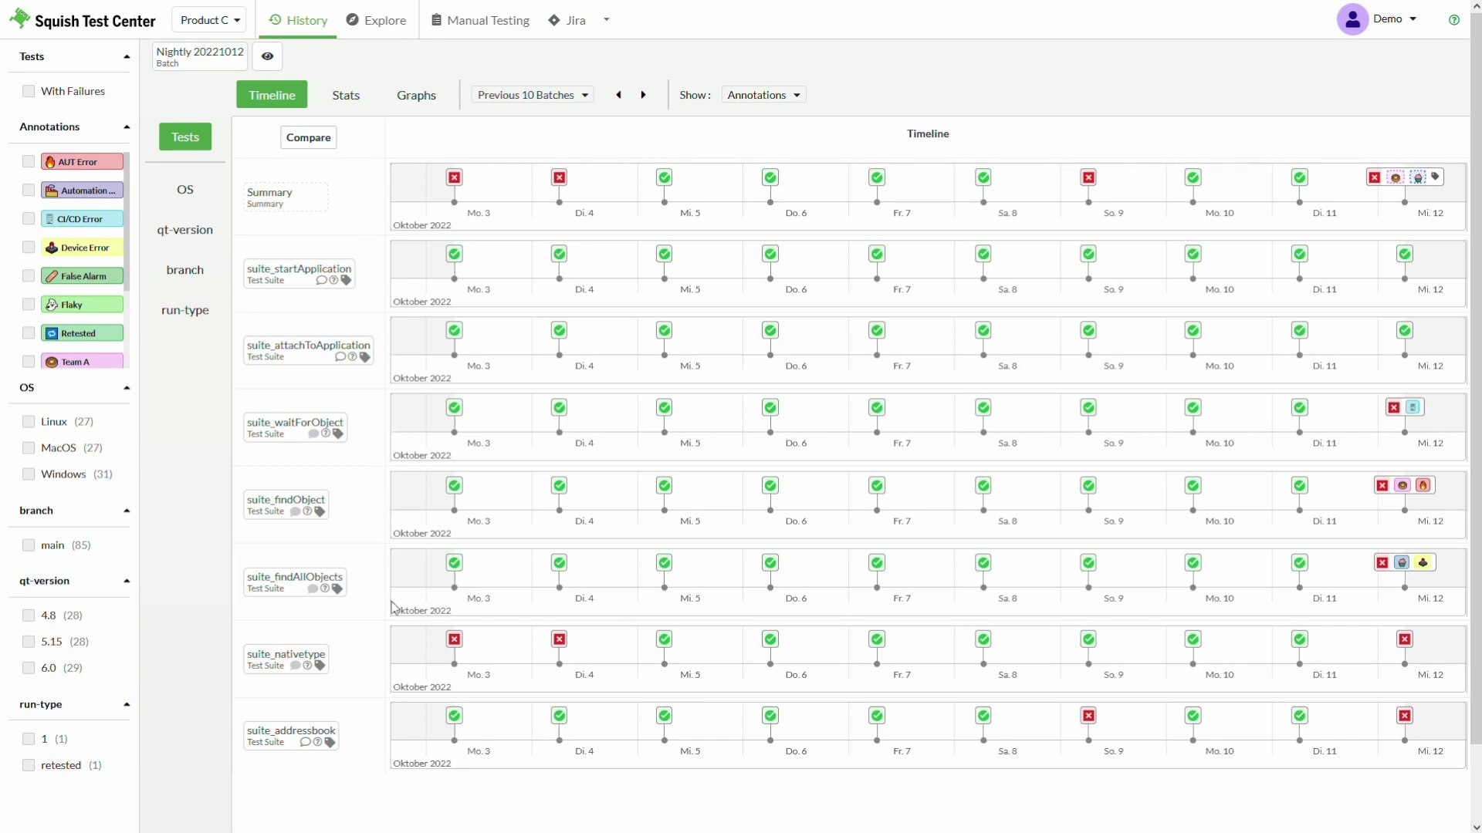
left_click(320, 669)
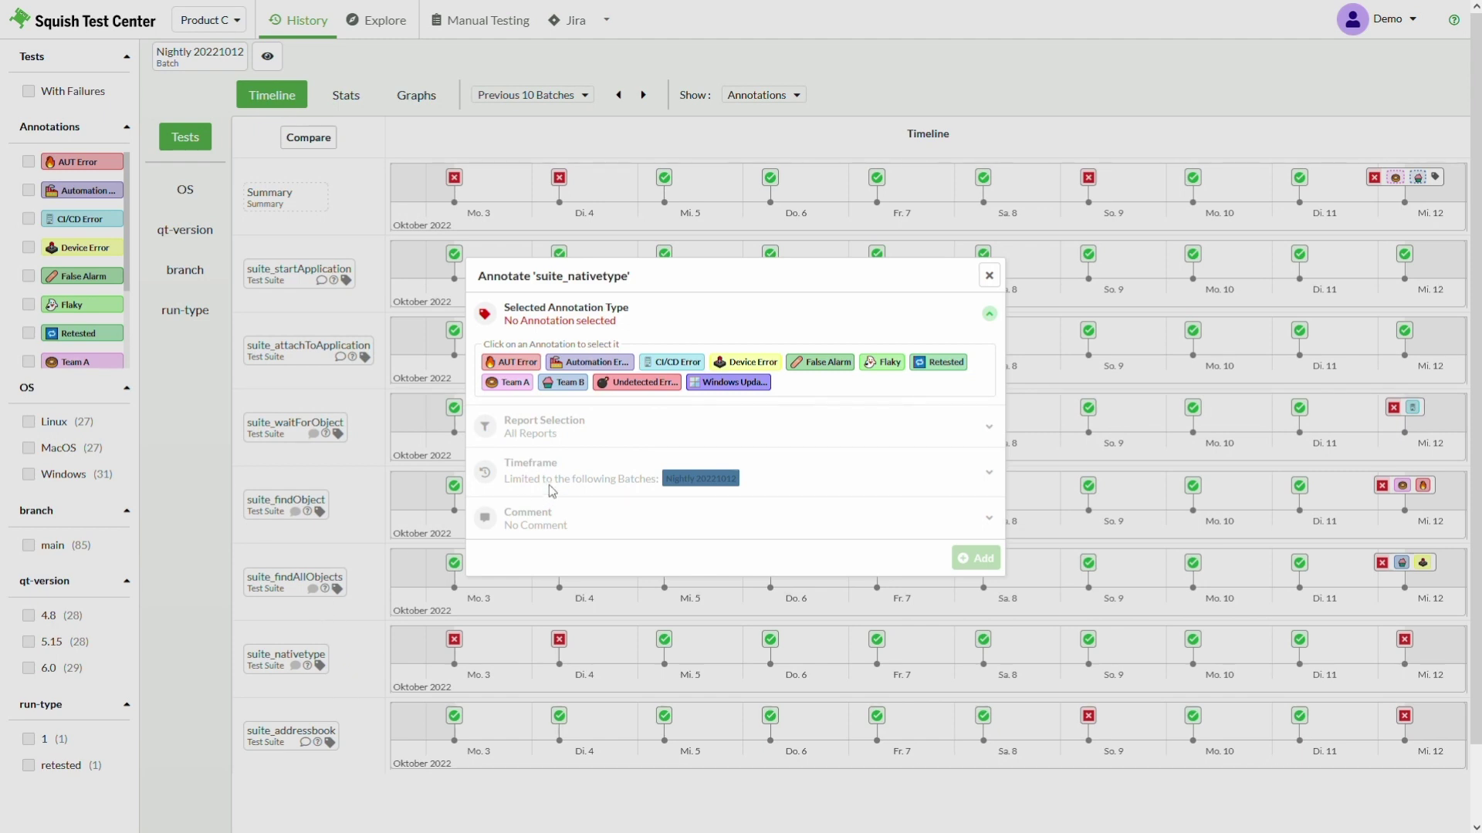
left_click(881, 363)
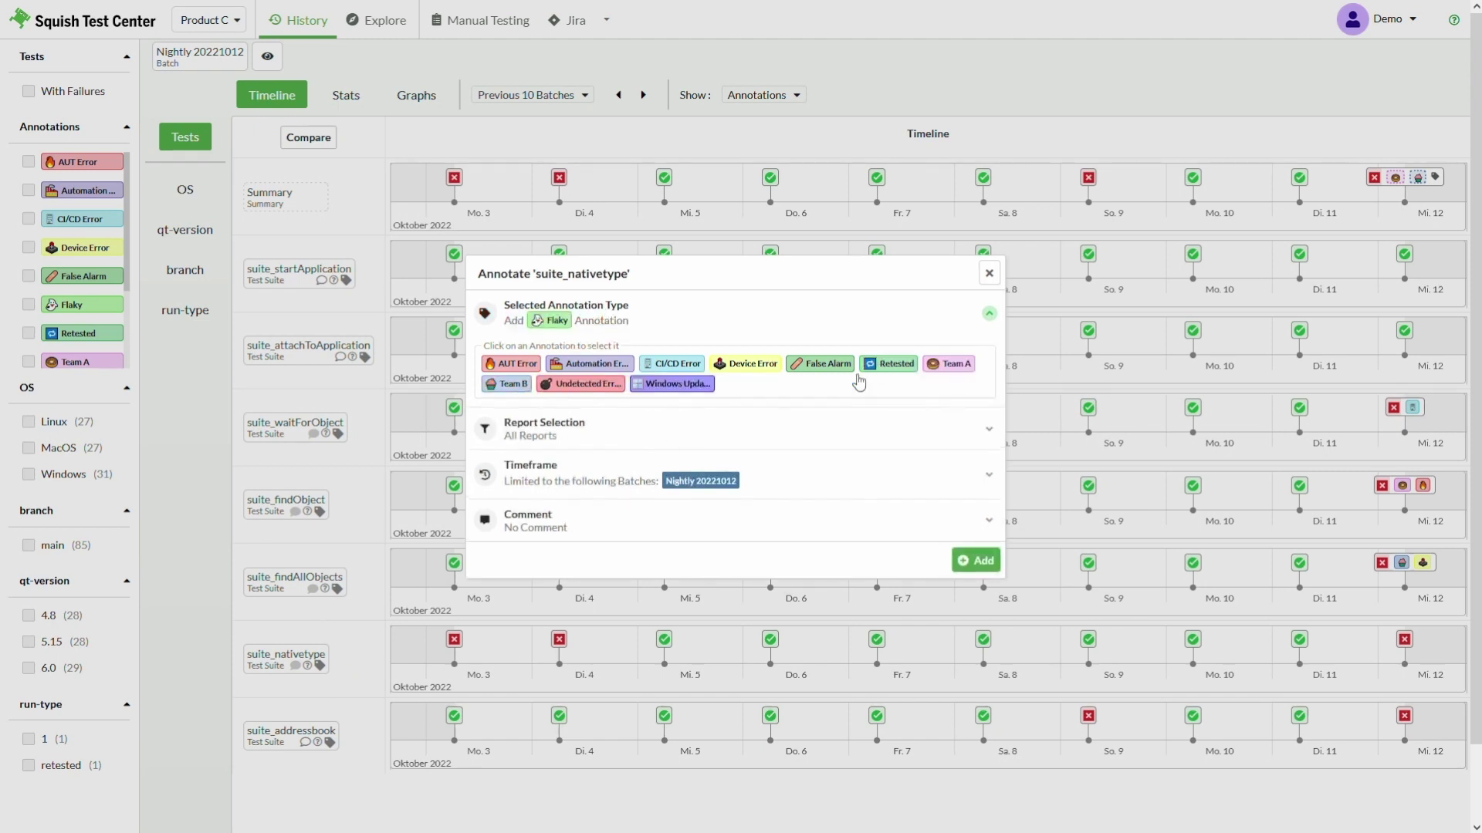
left_click(703, 431)
left_click(500, 376)
left_click(538, 408)
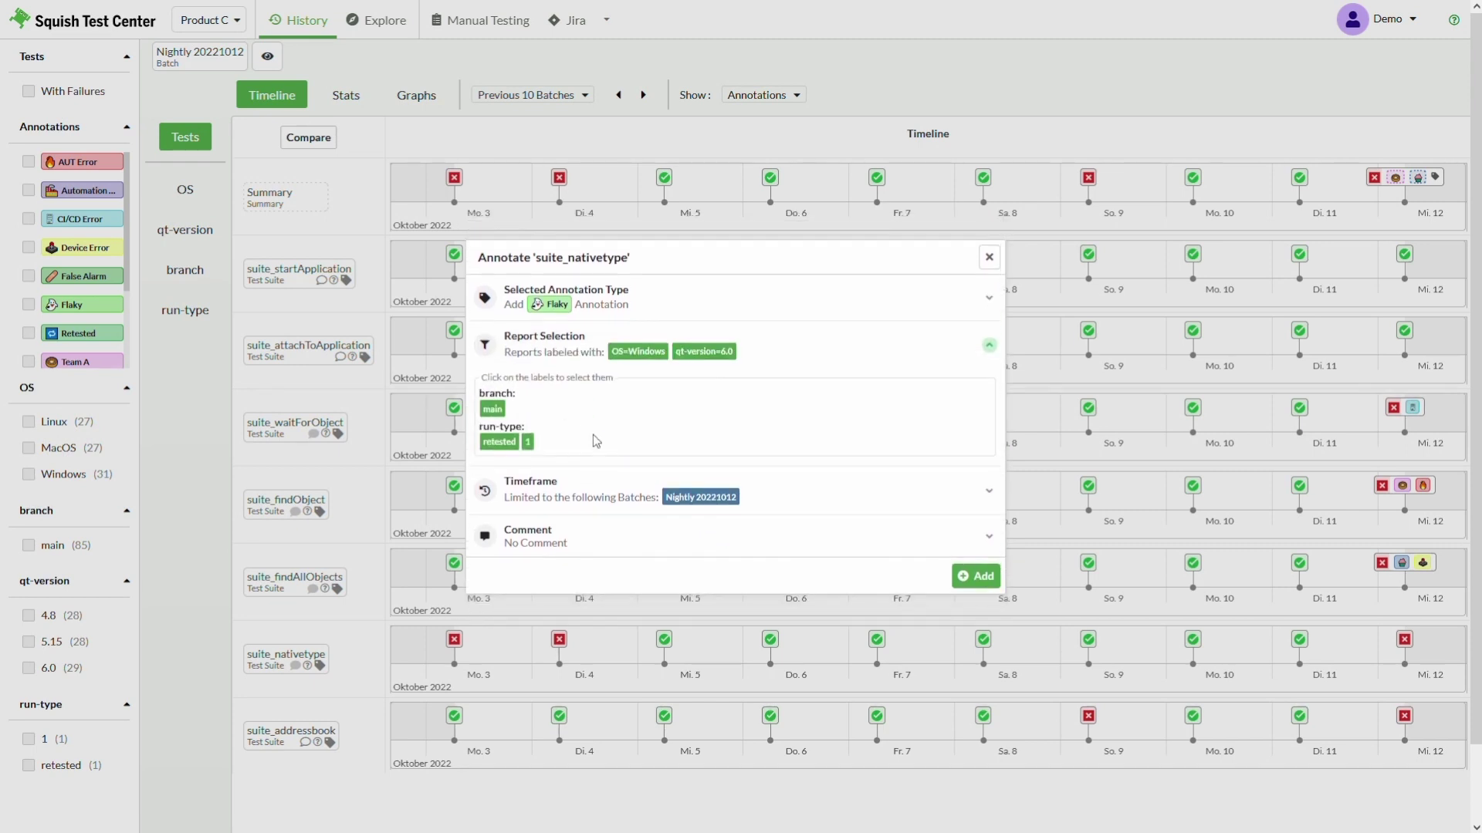
- Apply the Flaky annotation to all batches from 03.10.2022, 06:27 onwards, with the comment "This test needs to be fixed", and add it
left_click(545, 500)
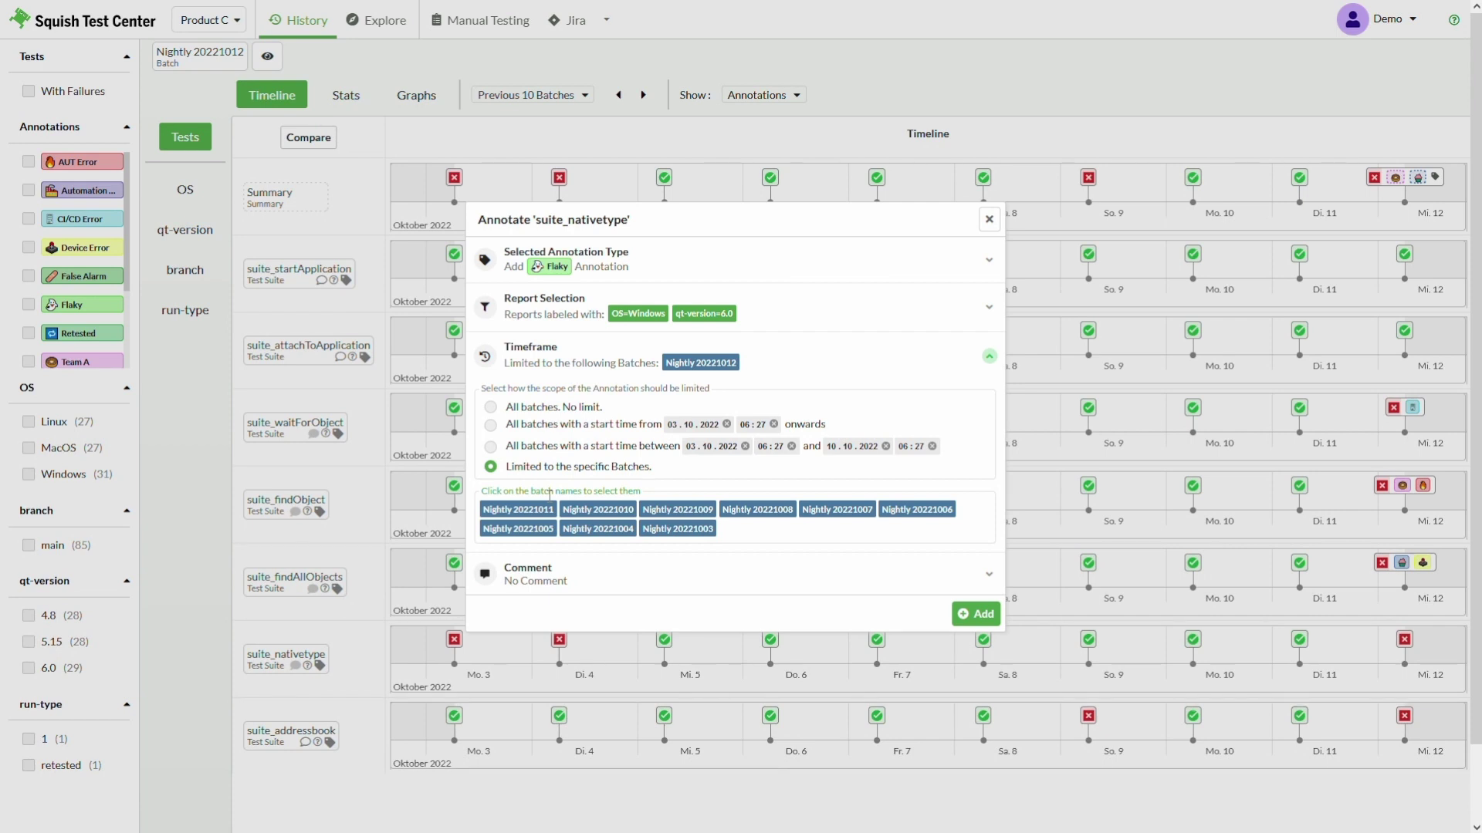
left_click(490, 425)
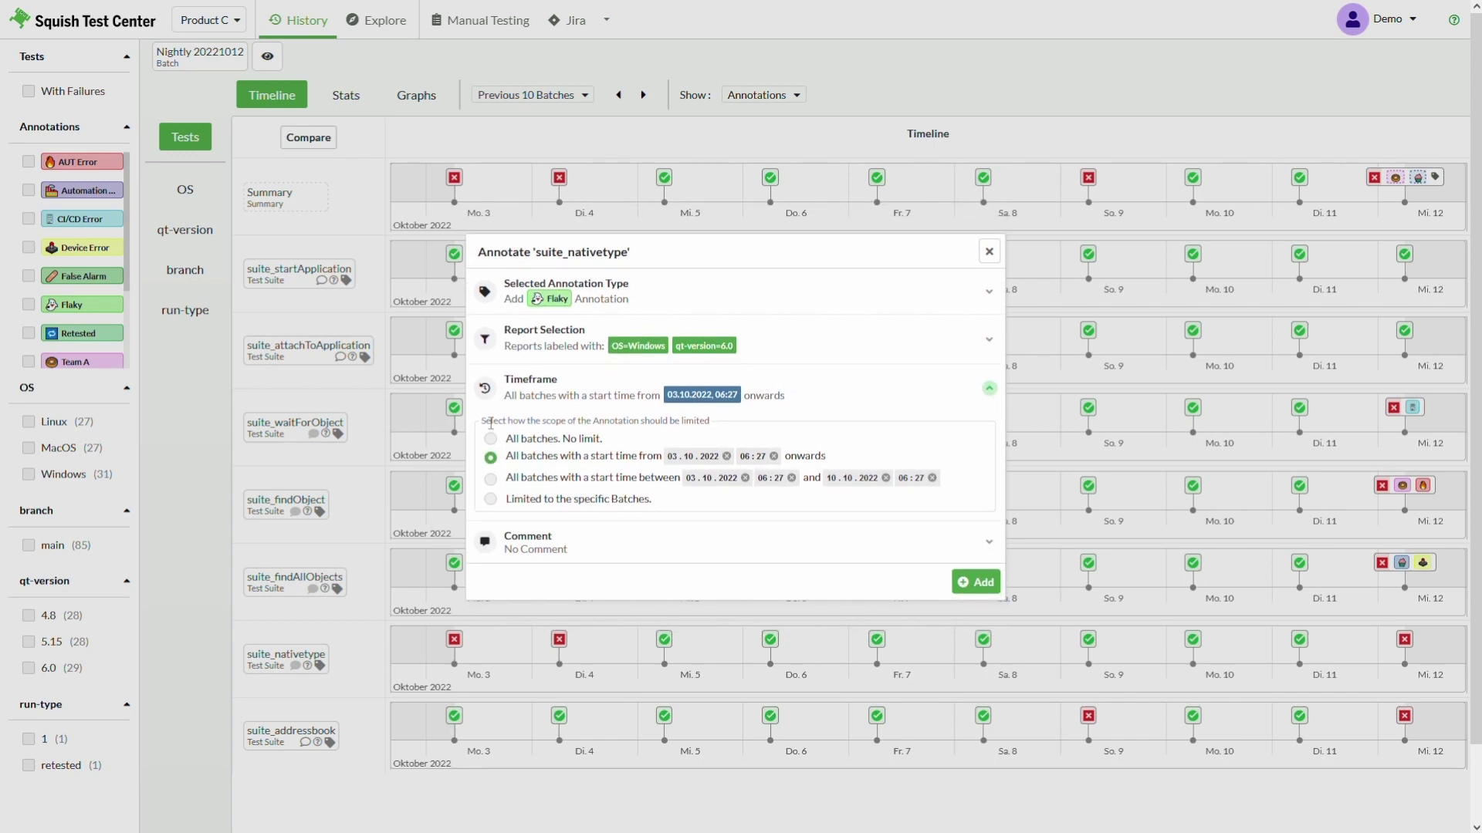
left_click(516, 548)
left_click(538, 518)
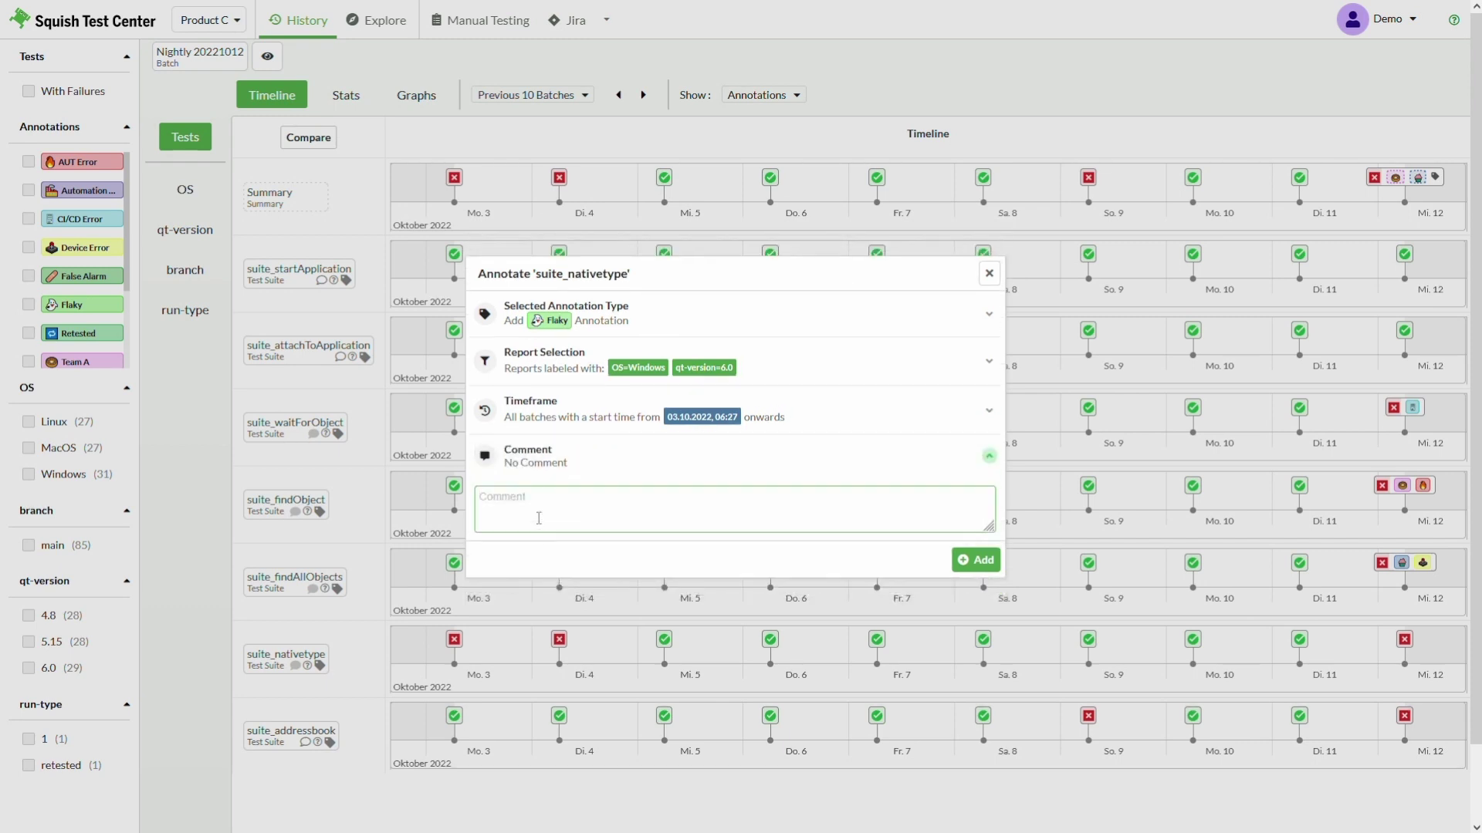
type("This test needs to be fixed")
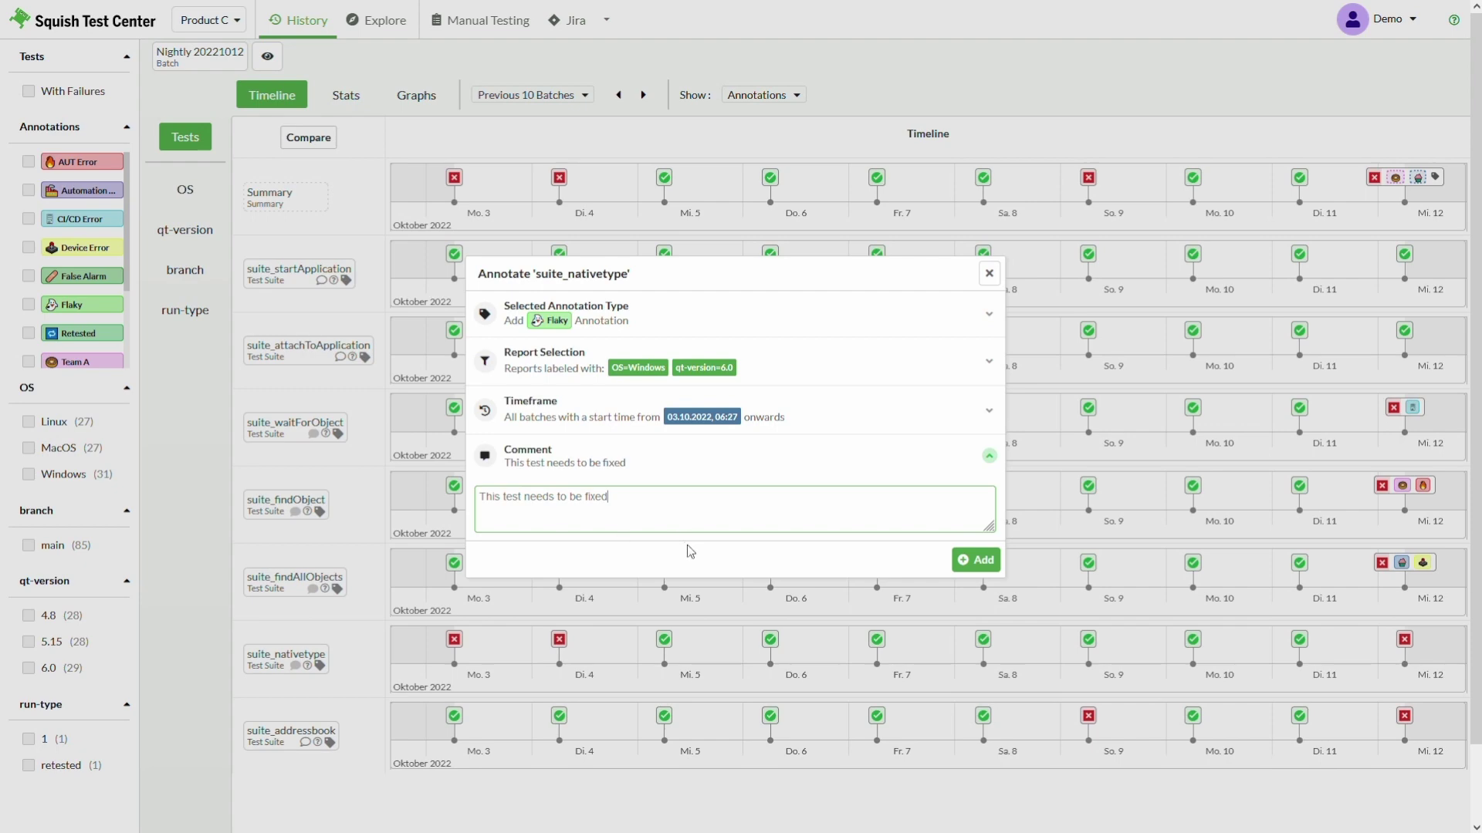
left_click(977, 561)
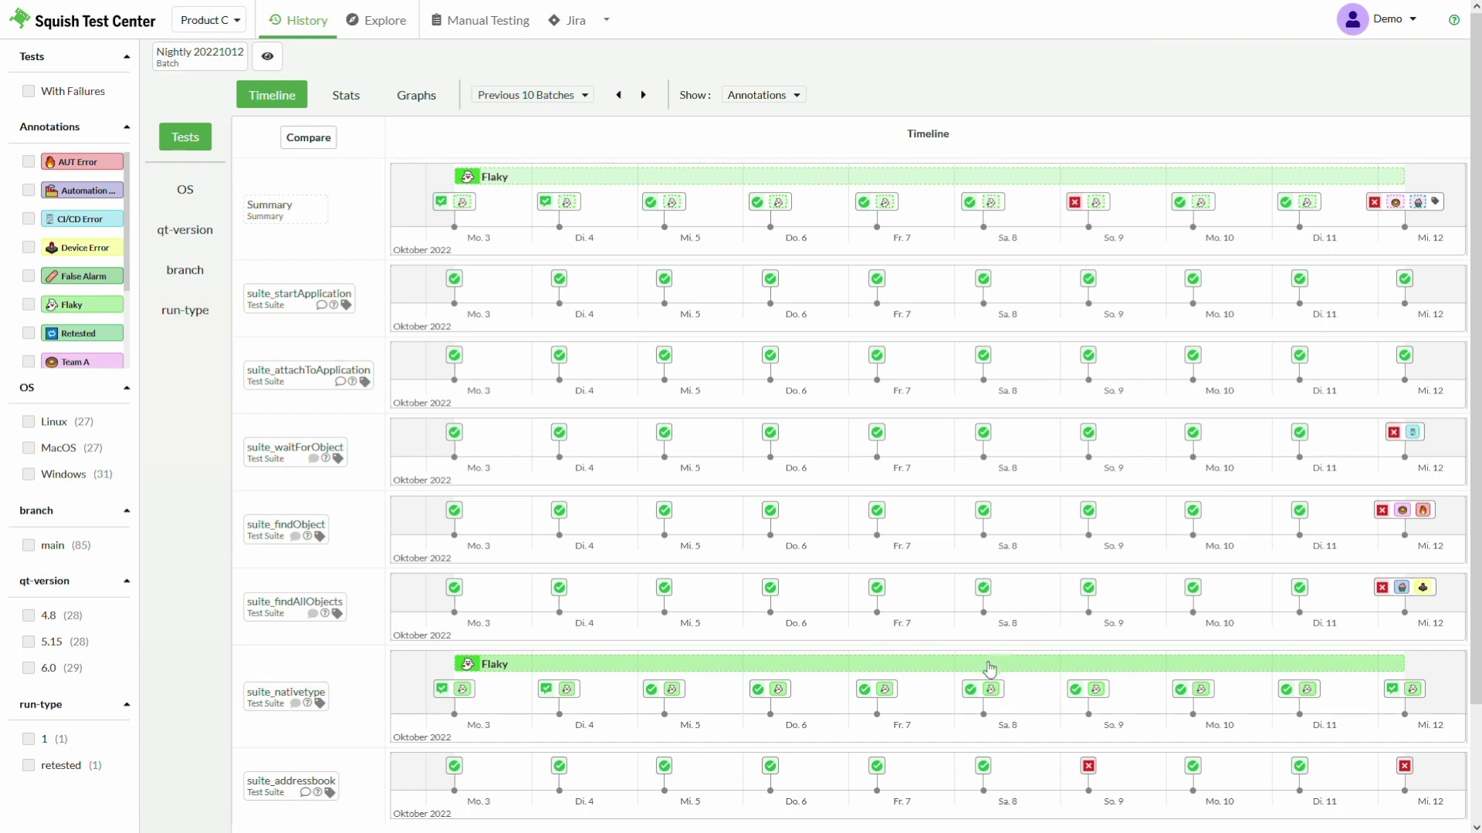
- Examine the 12 October suite_nativetype result in the explore view, then remove the suite filter to show the whole batch
mouse_move(994, 670)
left_click(1393, 690)
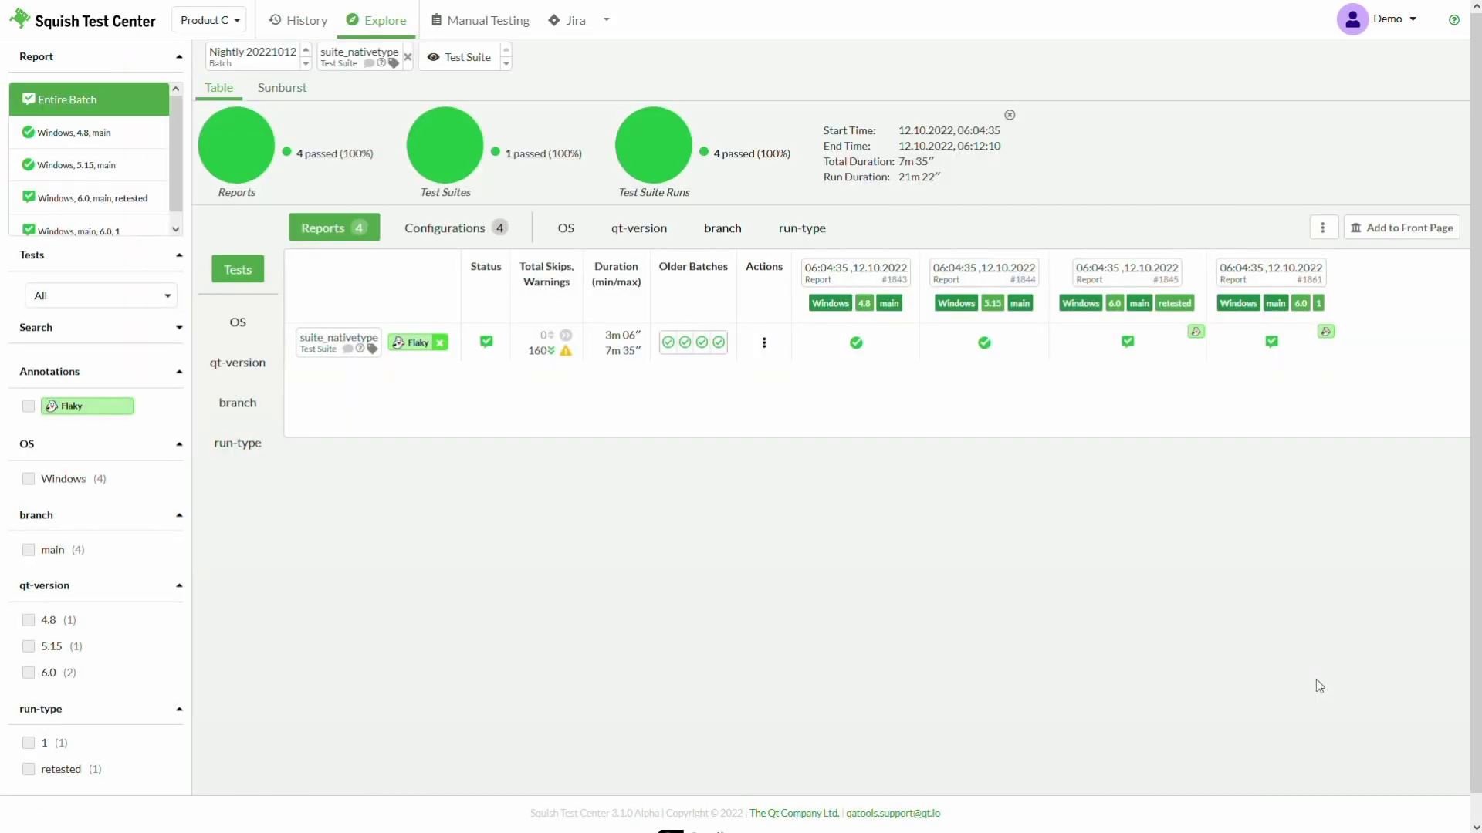
left_click(406, 58)
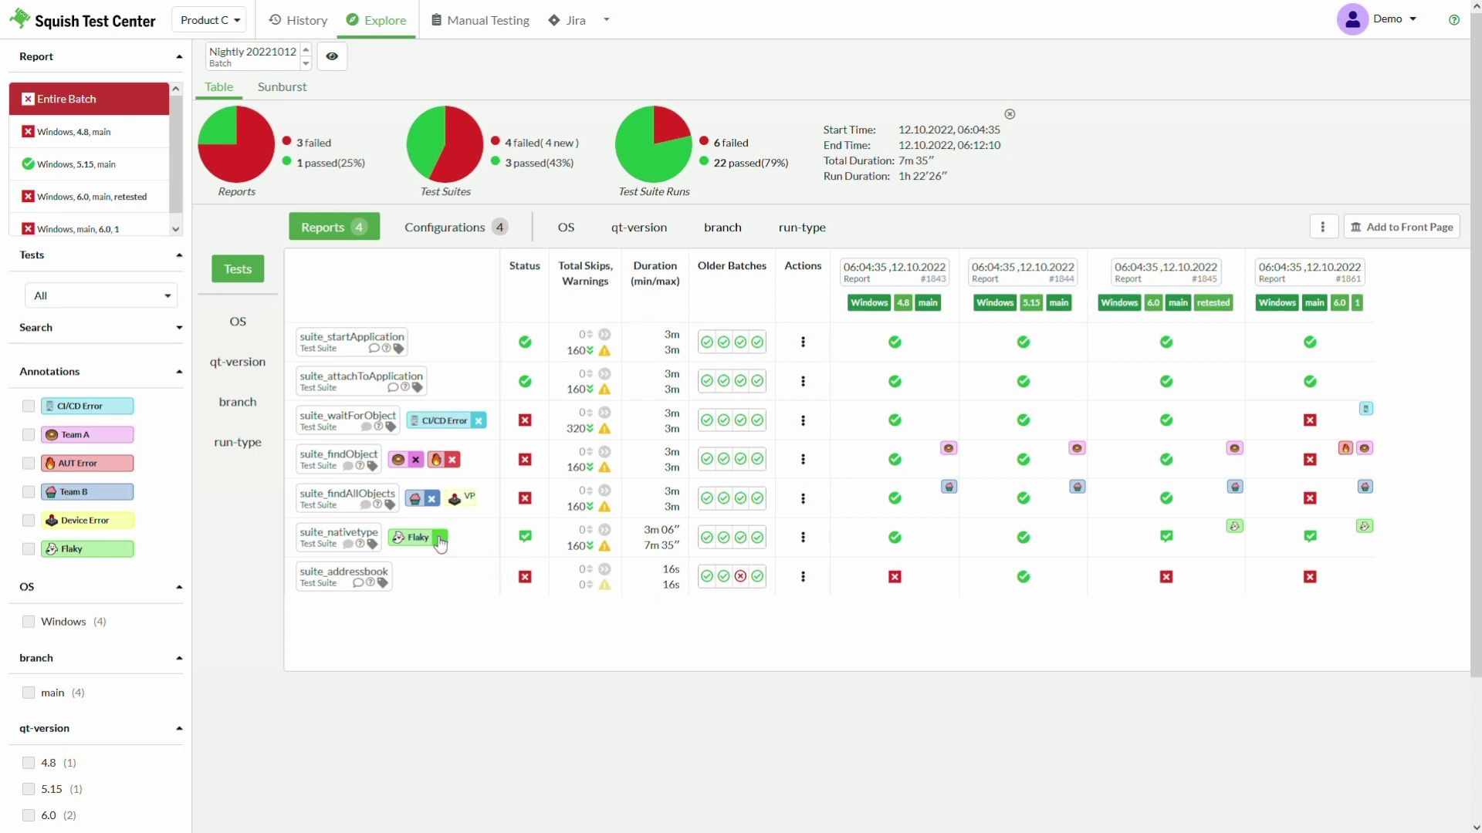
- End the Flaky annotation on suite_nativetype with the end time 12.10.2022, 06:04
mouse_move(440, 542)
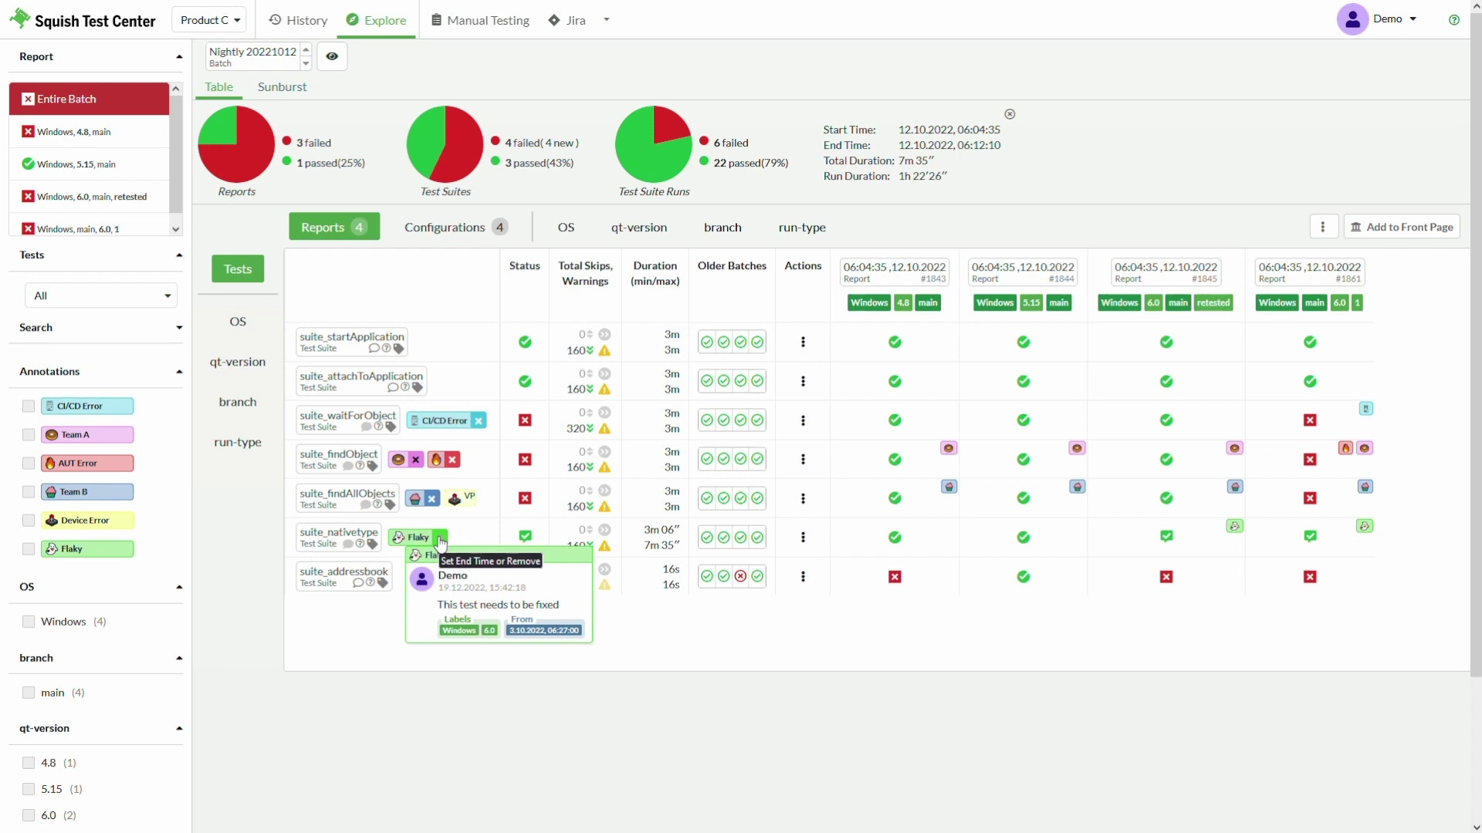
left_click(440, 540)
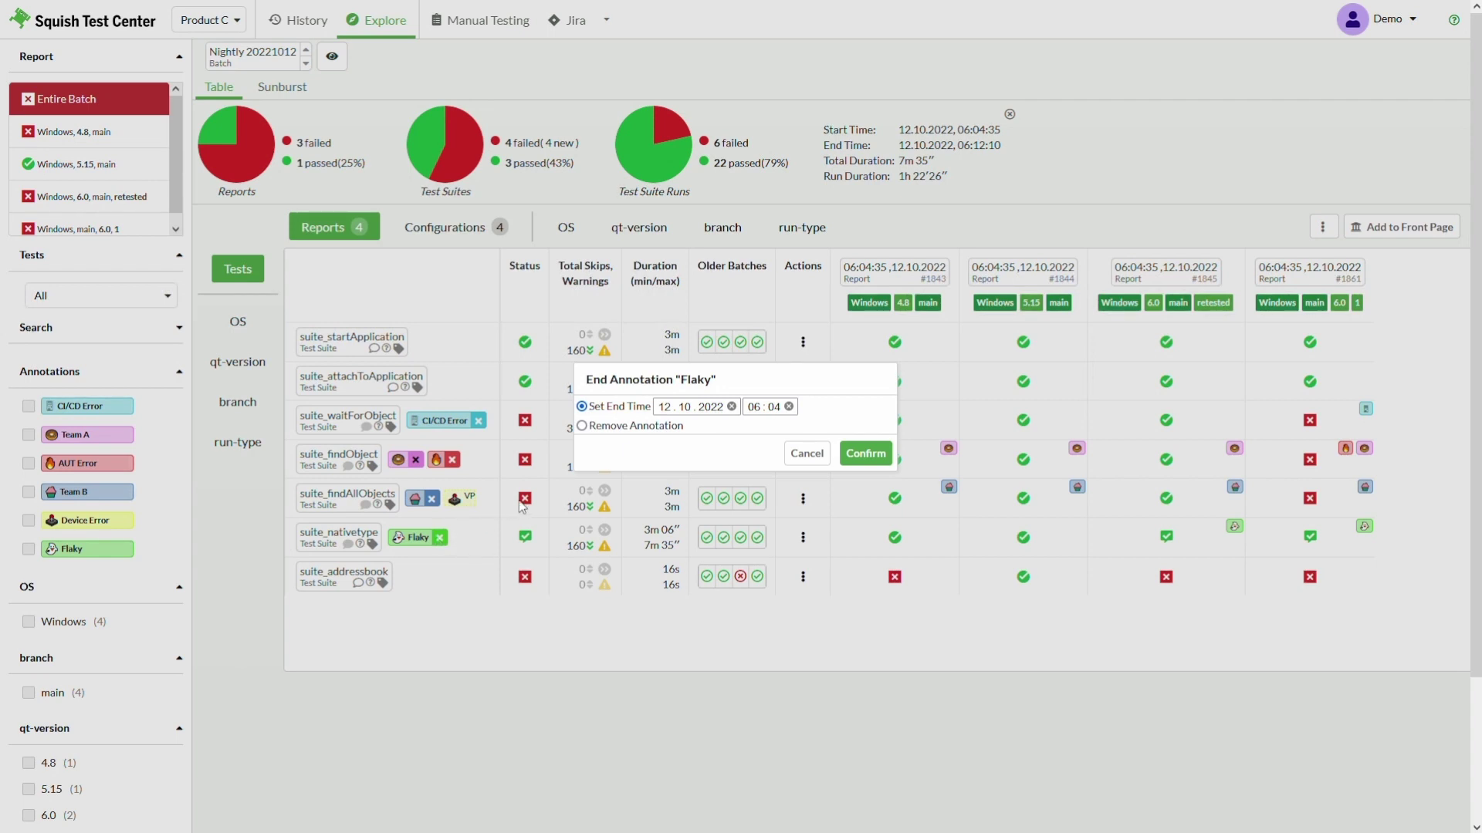
left_click(865, 455)
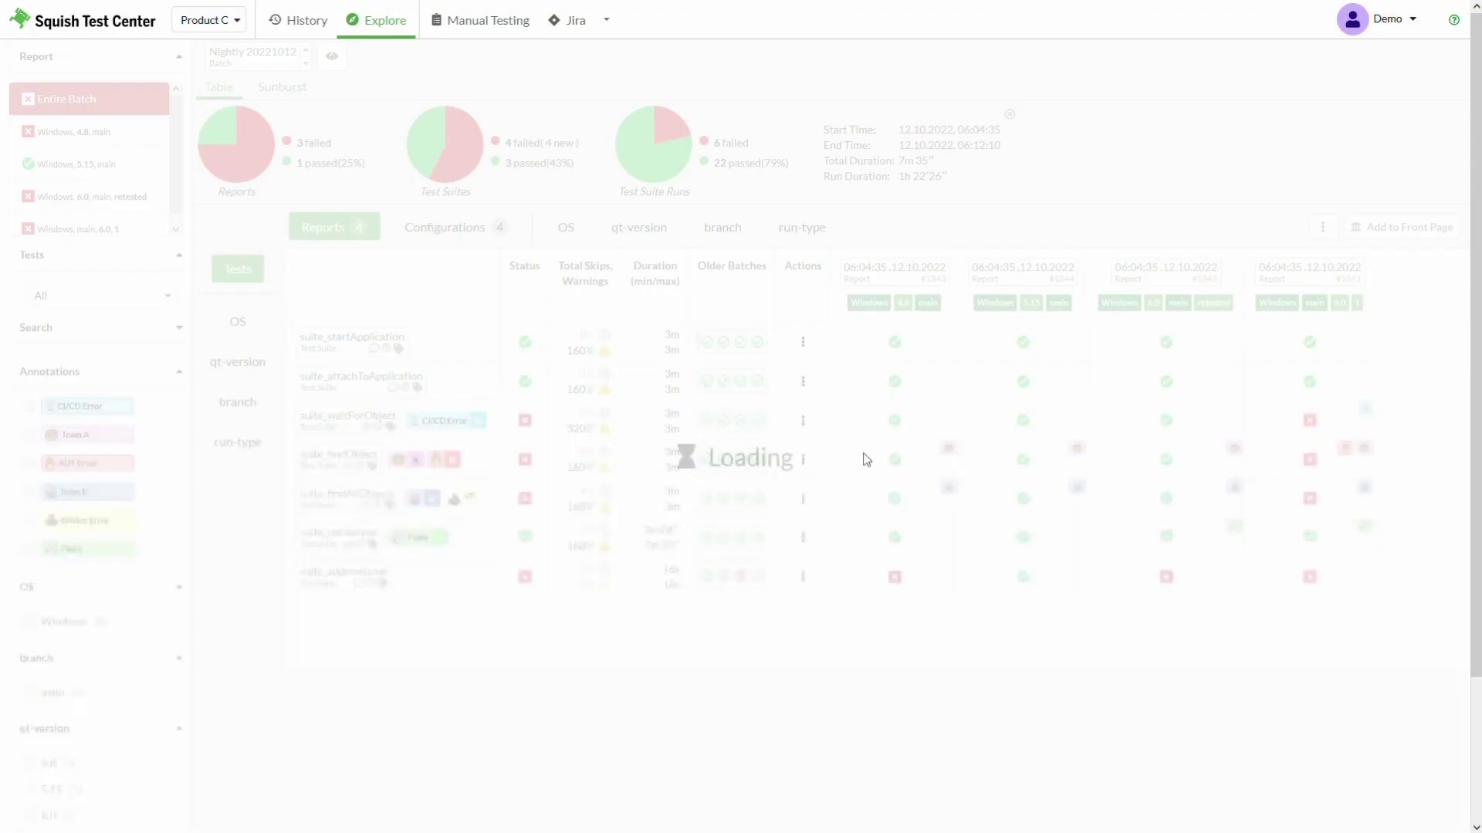